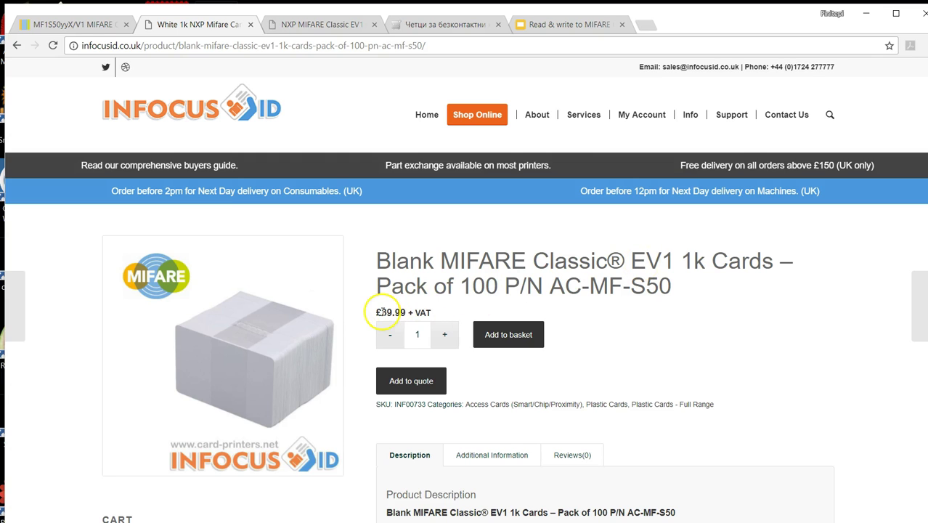
Step: Look through the Infocus ID product page for the 100-pack of blank MIFARE Classic EV1 1k cards, including its description
scroll(622, 328, "down", 1)
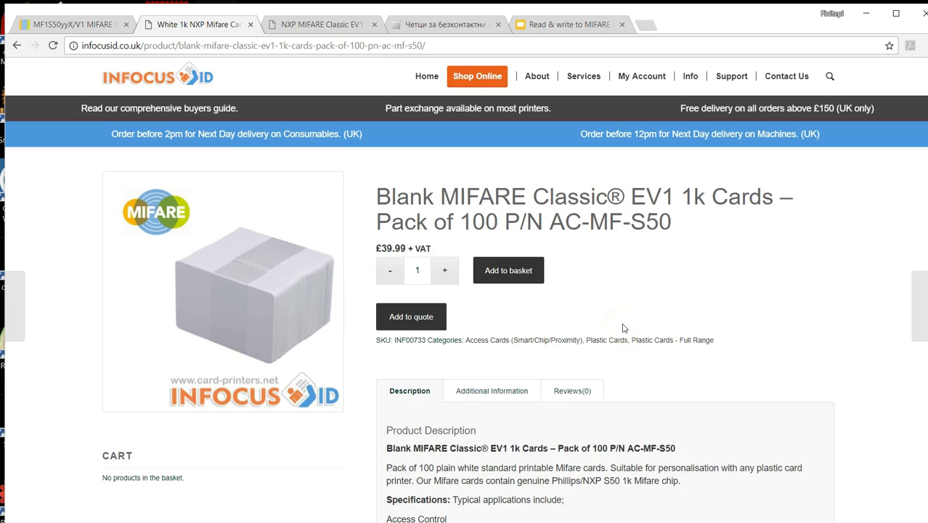
scroll(627, 333, "up", 1)
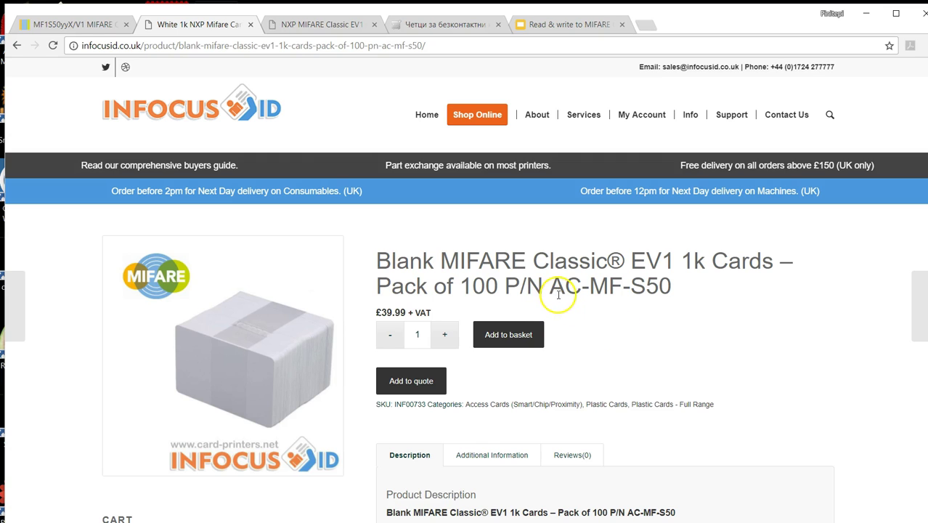
scroll(619, 328, "down", 2)
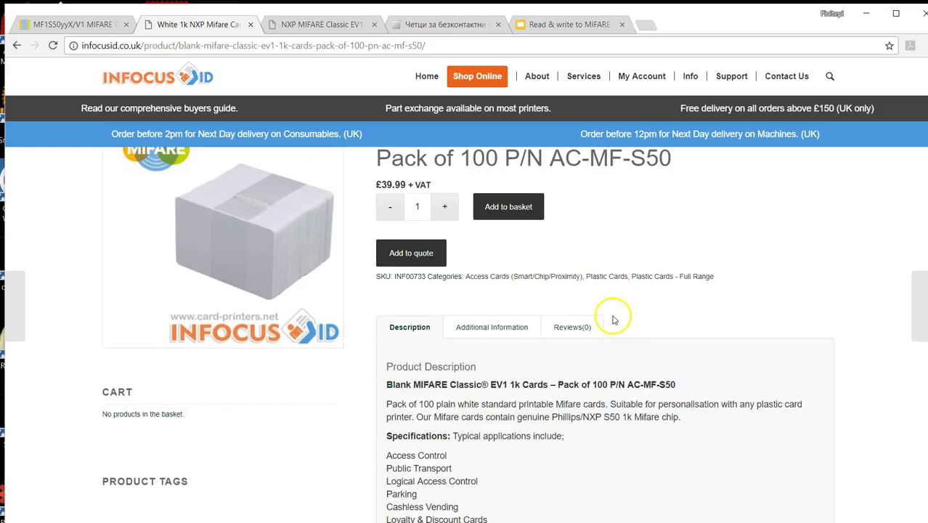
scroll(626, 356, "down", 3)
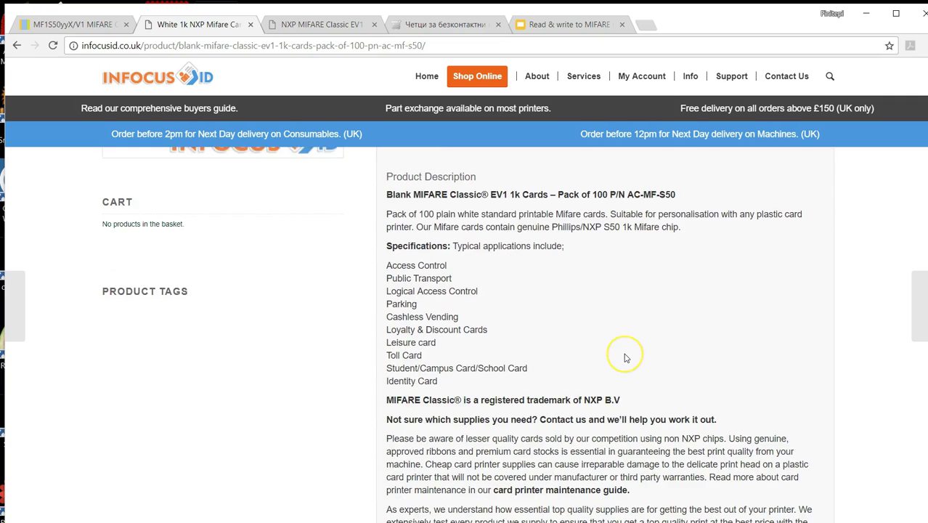
scroll(620, 352, "up", 5)
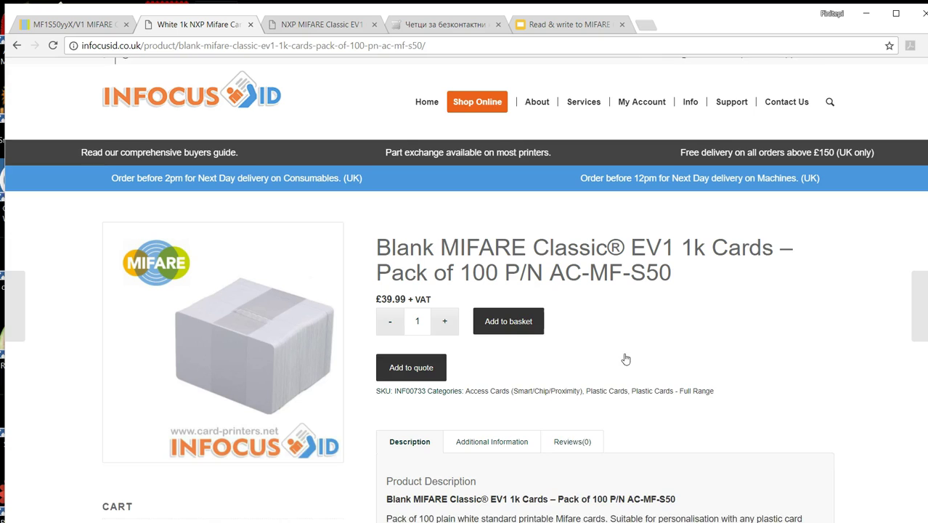
Step: Show the Modulus card printers page listing the NXP MIFARE Classic EV1 card packs
left_click(310, 25)
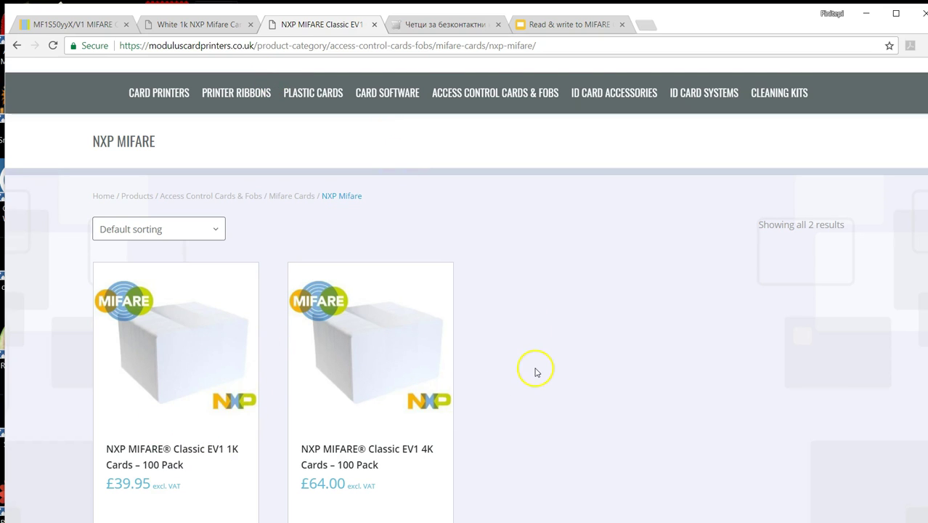
scroll(537, 369, "down", 1)
scroll(465, 381, "up", 1)
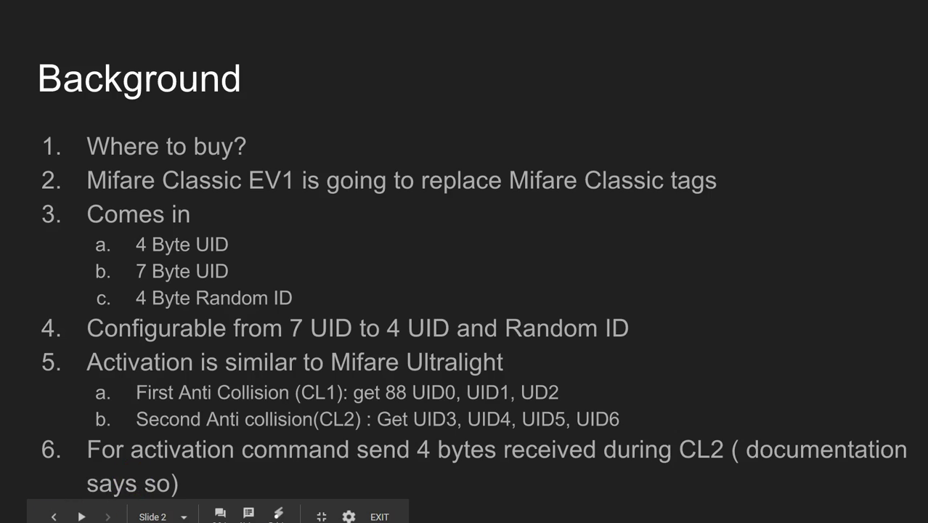
Step: Switch to the MF1S50yyX/V1 data sheet in Chrome and examine section 10.1.3 Authentication, highlighting the 4-byte UID text and Sequence 1's UID3...UID6 input
key("alt+Tab")
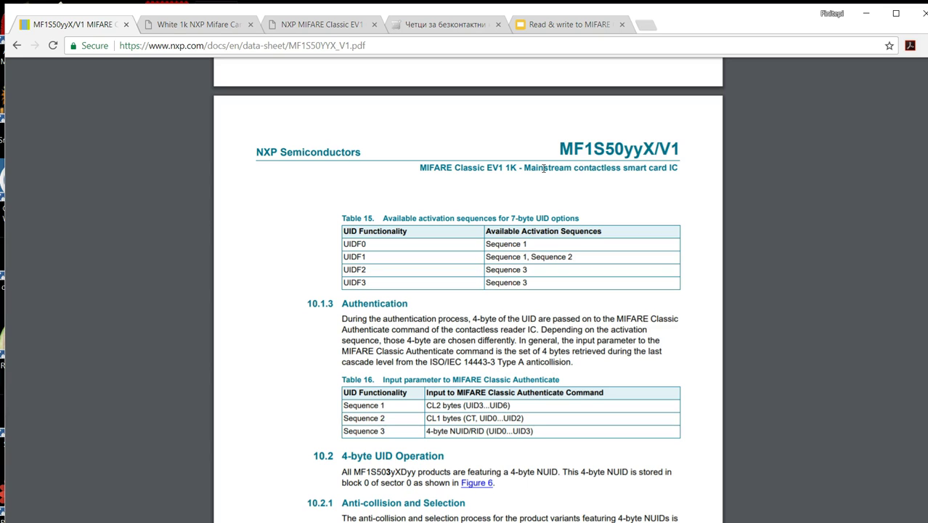
mouse_move(451, 77)
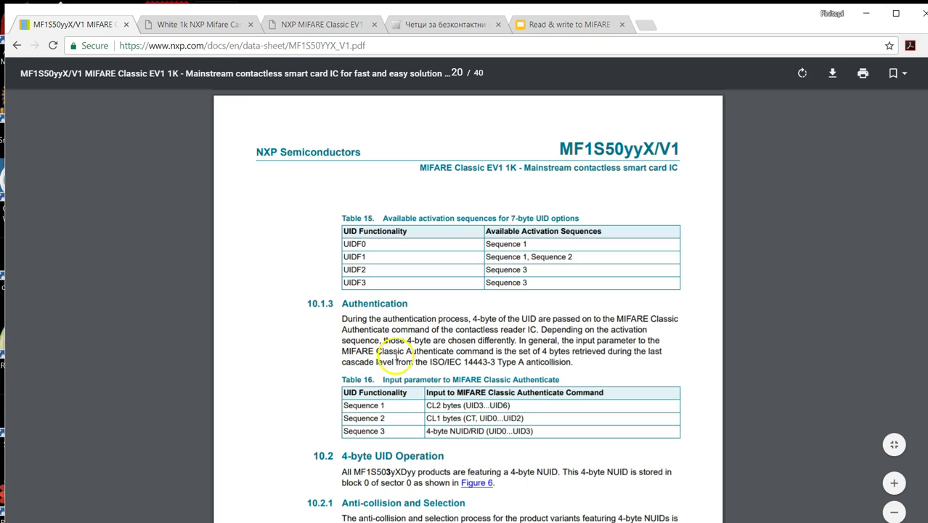
left_click_drag(342, 303, 411, 306)
left_click(411, 309)
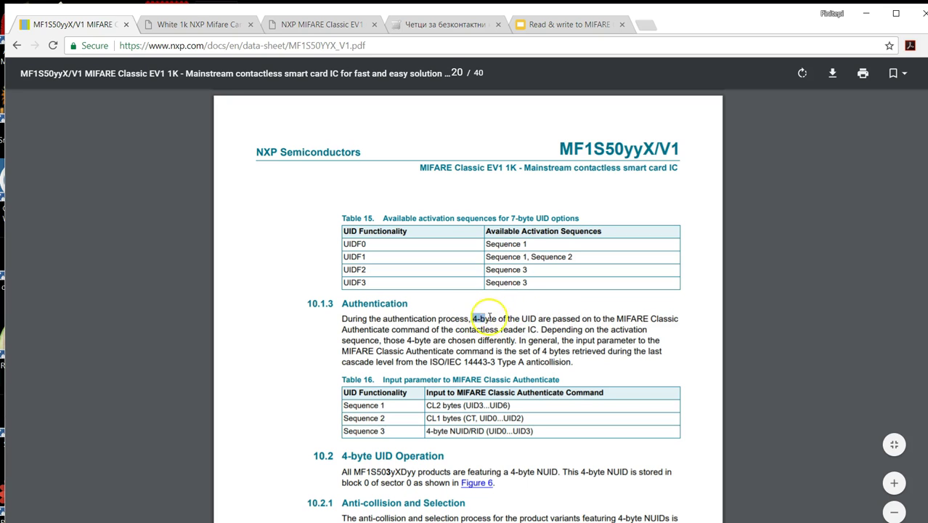
left_click_drag(472, 318, 580, 319)
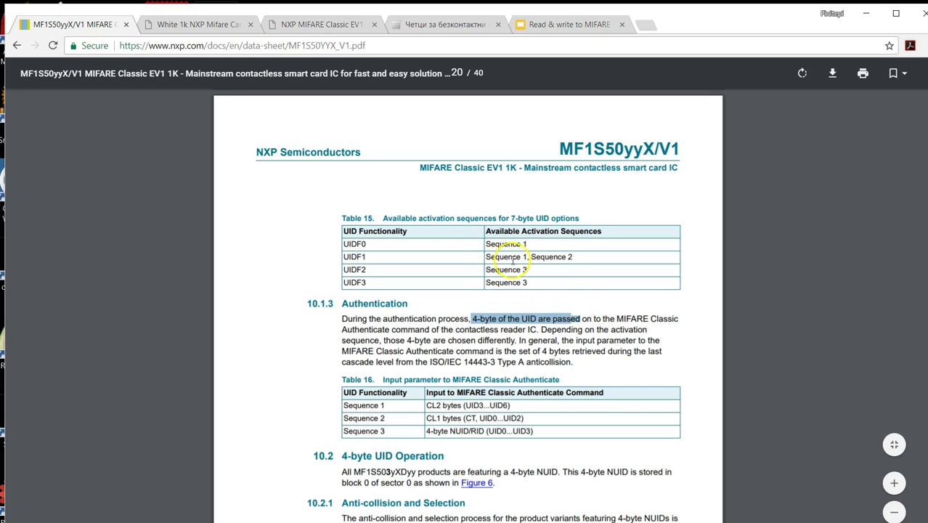
left_click_drag(488, 339, 494, 340)
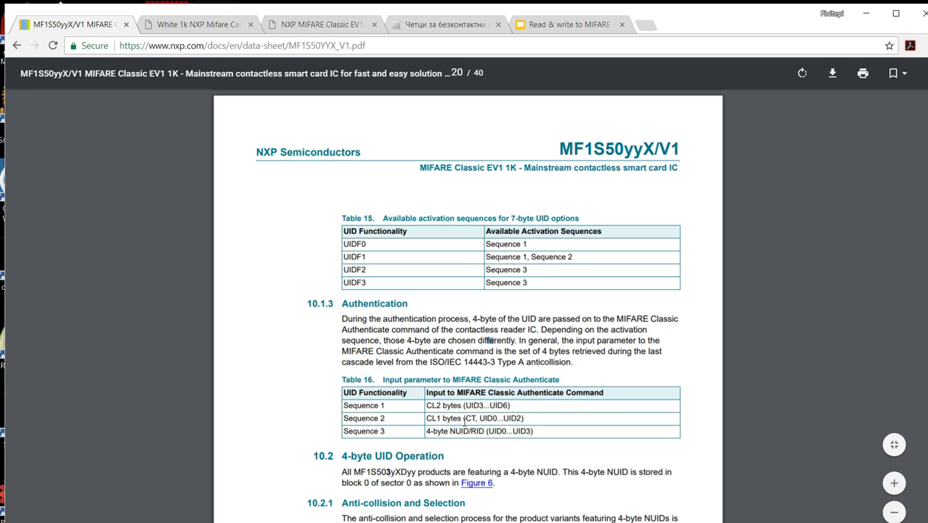
left_click(346, 408)
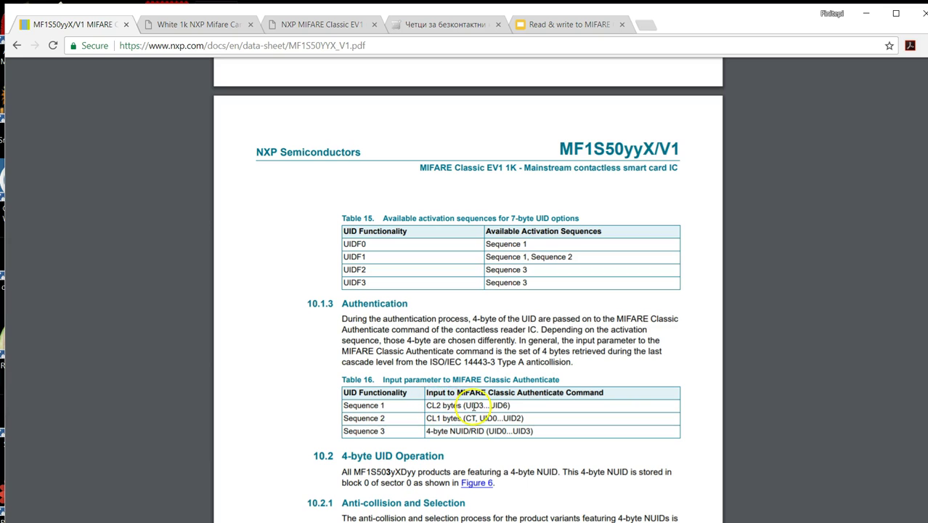
left_click_drag(465, 405, 512, 405)
left_click(512, 405)
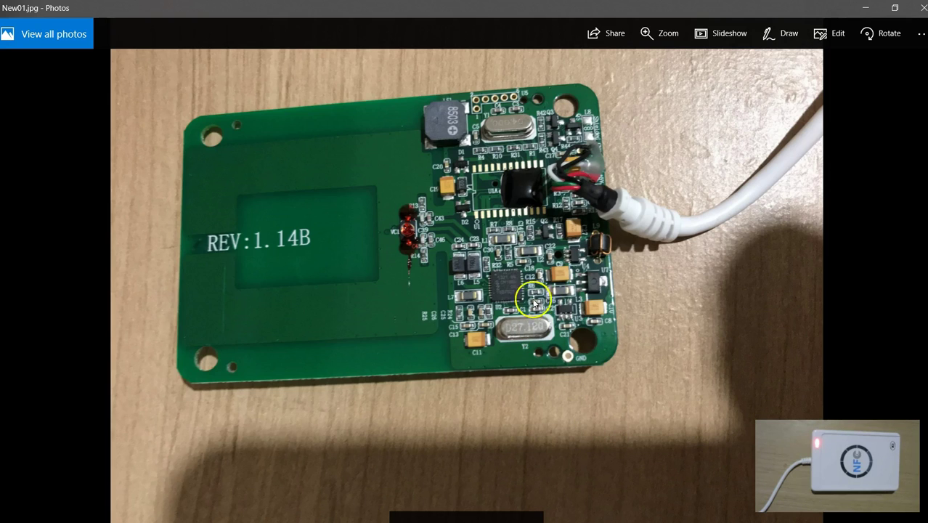
Step: Browse the ACR122U reader photos and examine the circuit board, its opened case and the rear label
key("Right")
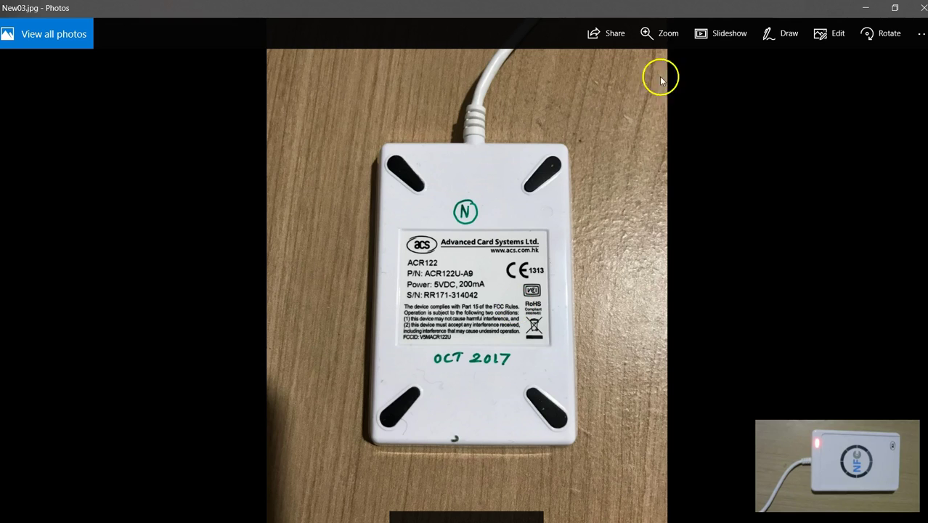
key("Left")
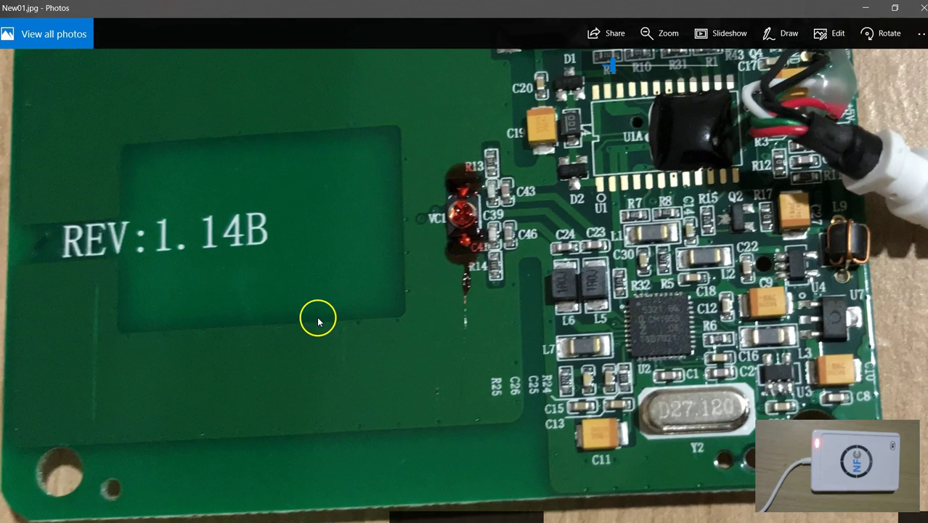
left_click(331, 338)
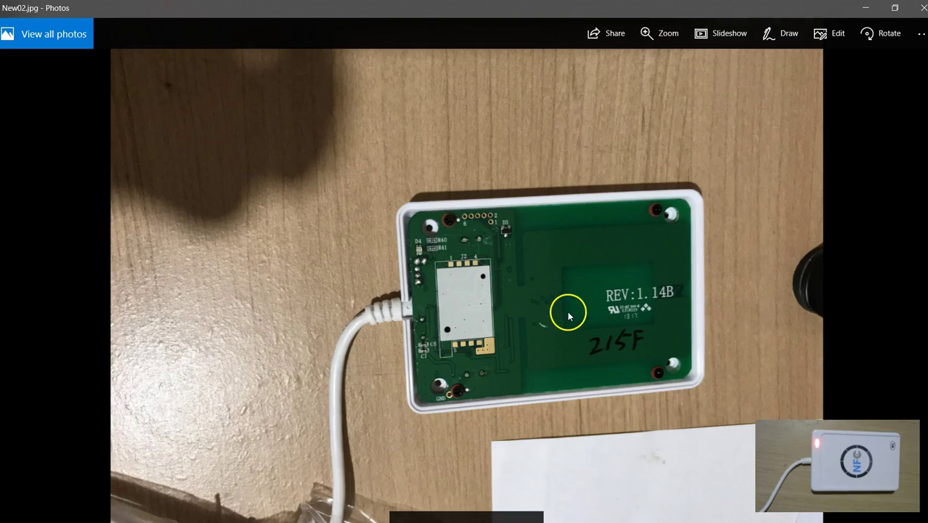
key("Left")
key("Right")
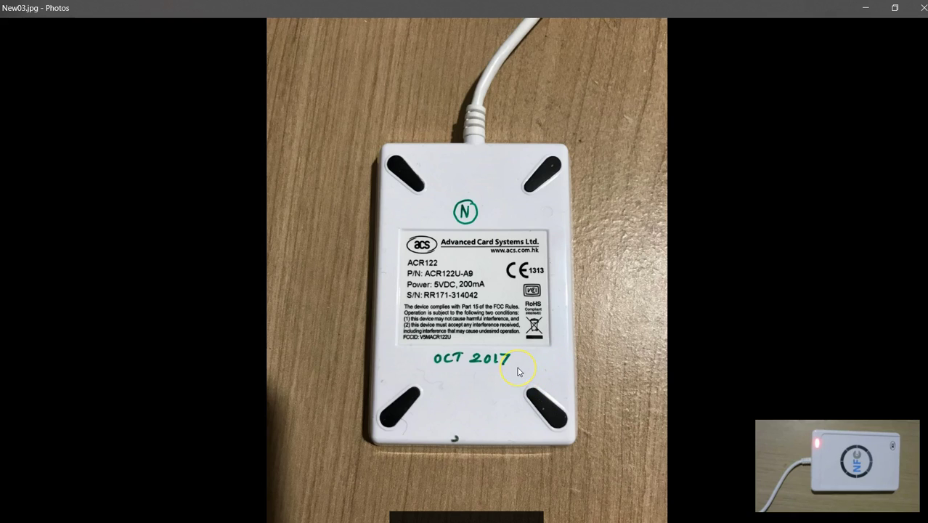
Step: Switch to Chrome and translate the Comitex contactless card reader listing into English
key("alt+Tab")
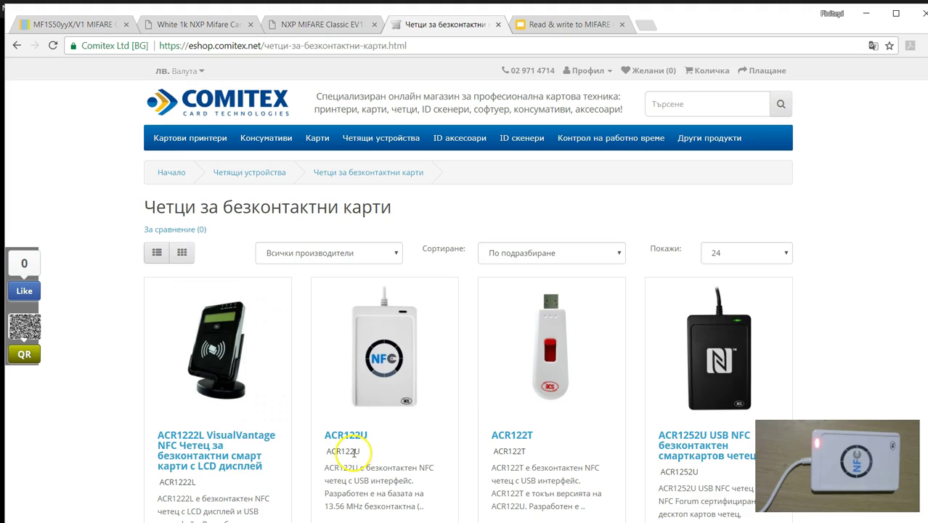
scroll(389, 414, "down", 1)
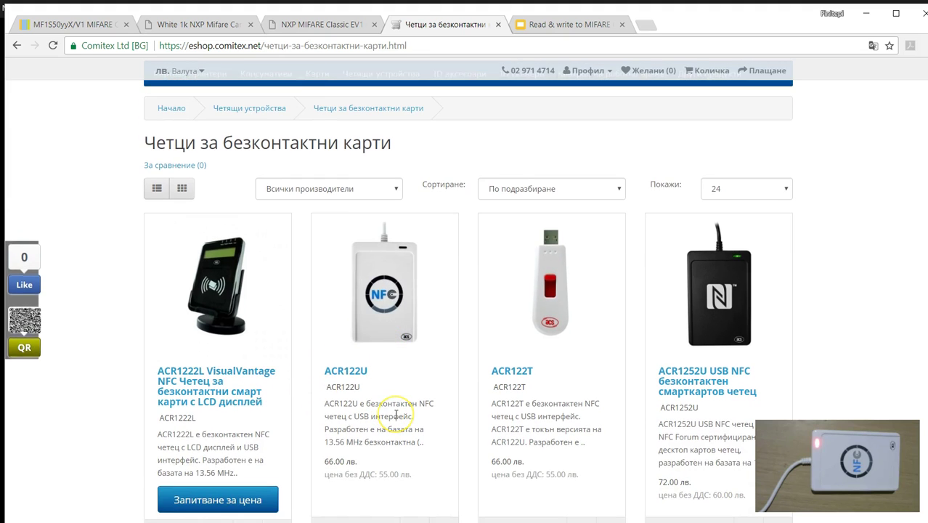
scroll(395, 414, "up", 1)
scroll(396, 414, "down", 1)
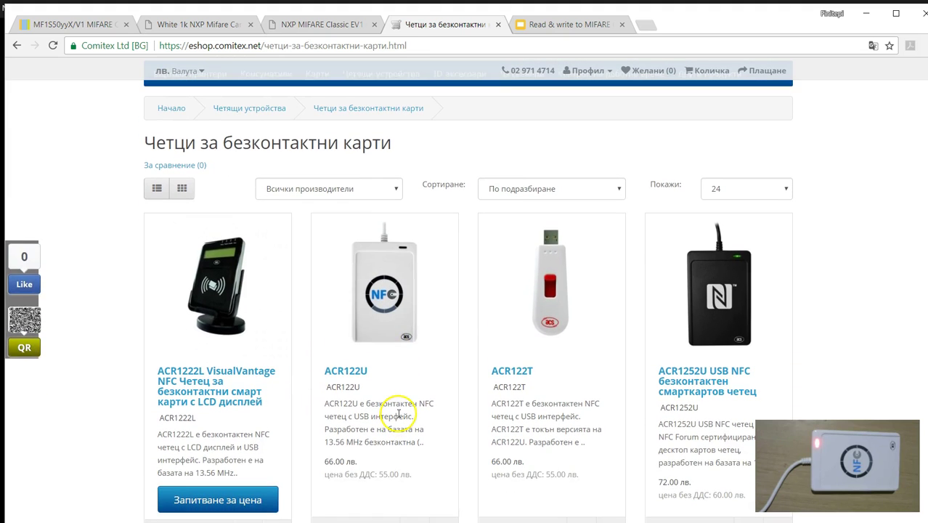
right_click(392, 408)
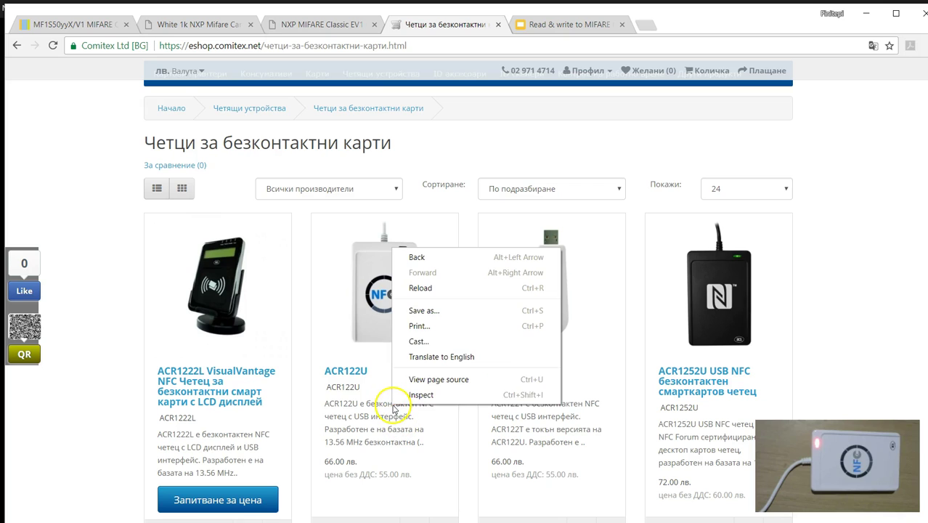
left_click(429, 357)
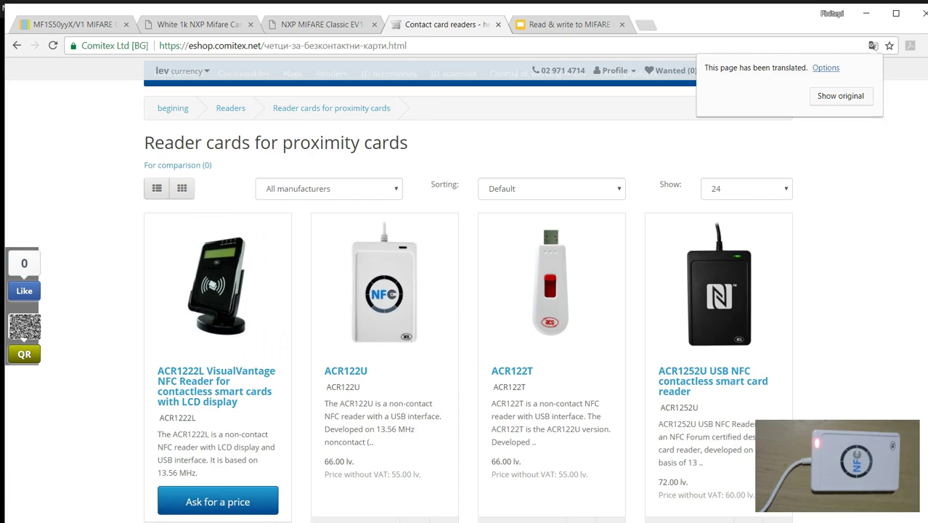
left_click(127, 357)
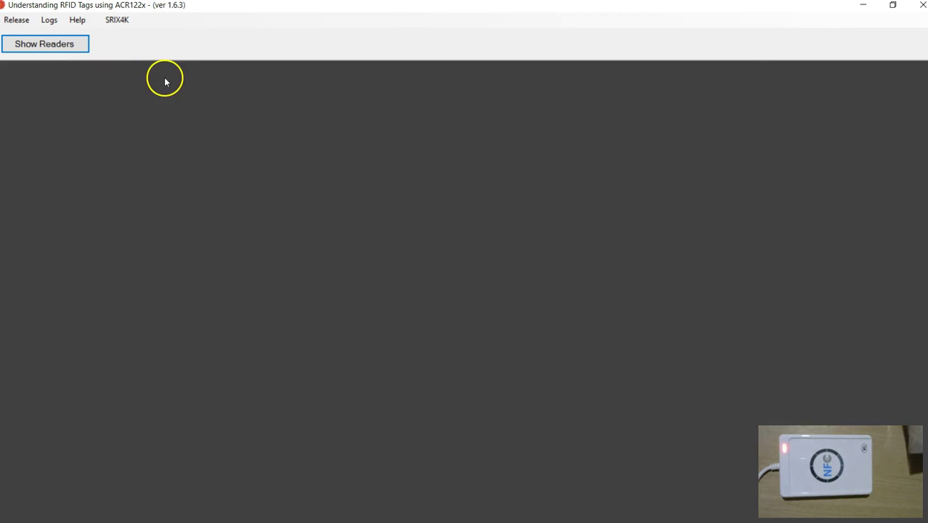
Step: List the available readers and connect to the card on ACS ACR122U PICC Interface 0
left_click(49, 45)
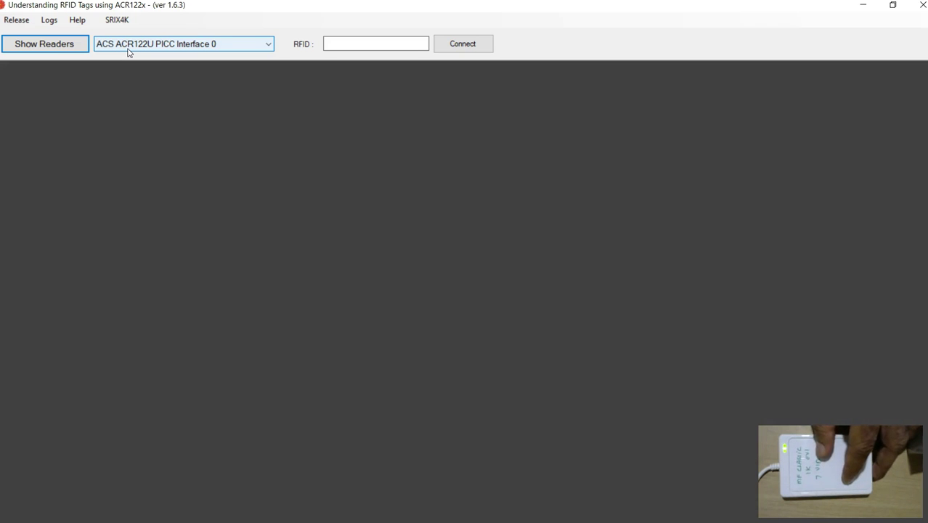
left_click(457, 44)
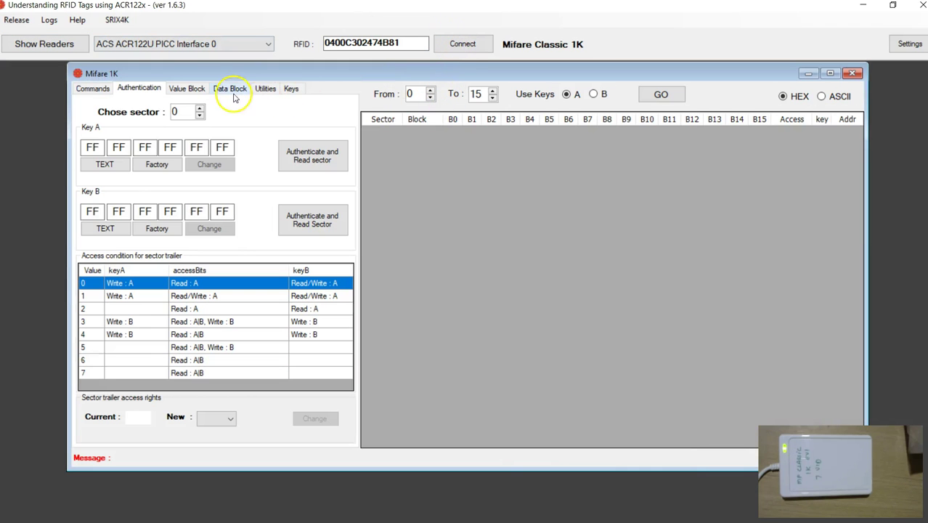
Step: Open the PC/SC, ADPU log and highlight the UID bytes in the GetData(UID) response
left_click(49, 21)
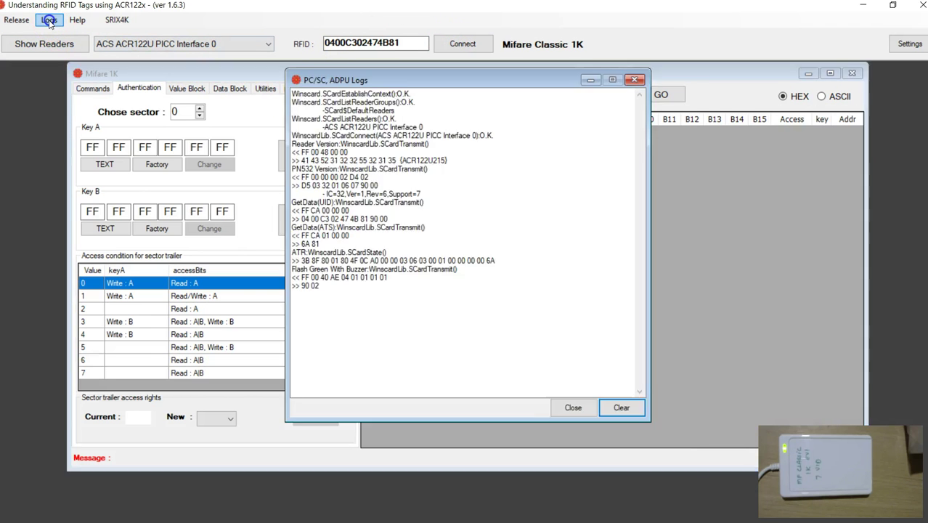
left_click(434, 309)
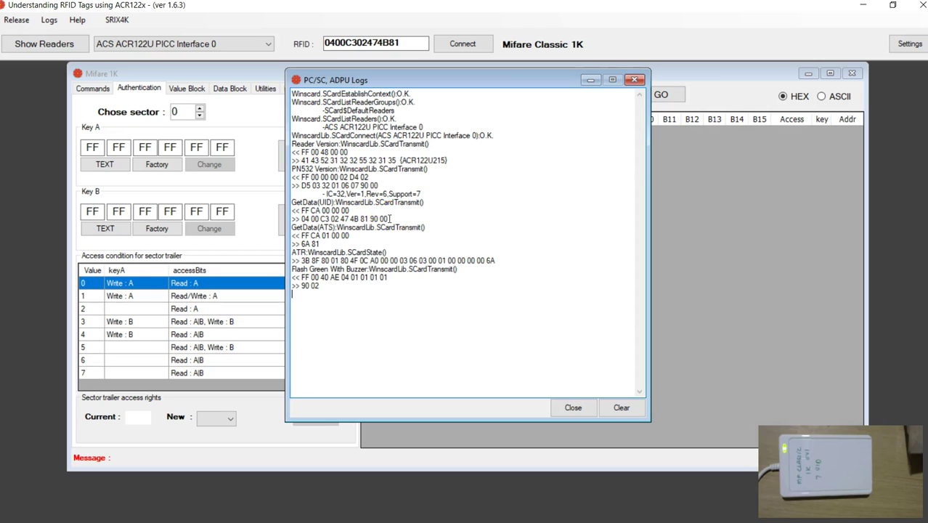
left_click_drag(390, 217, 295, 205)
left_click(295, 206)
left_click_drag(302, 217, 357, 218)
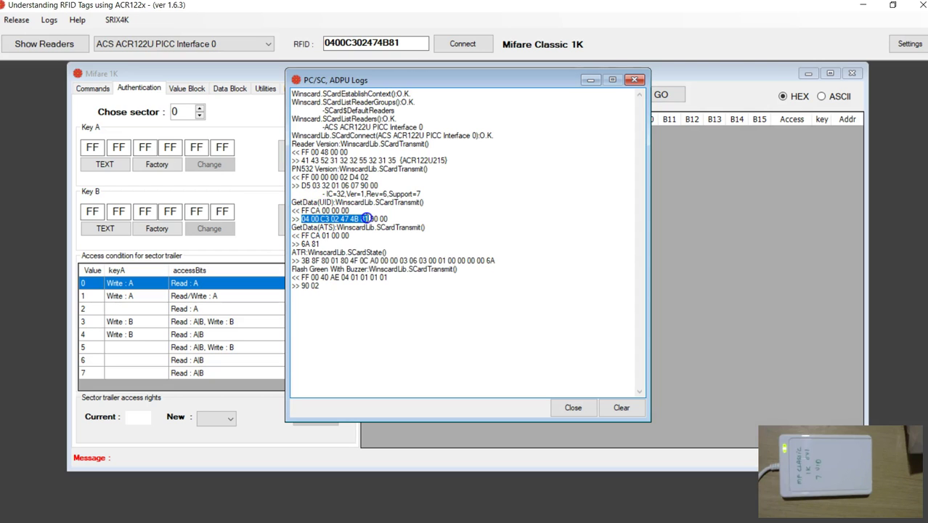
left_click(298, 184)
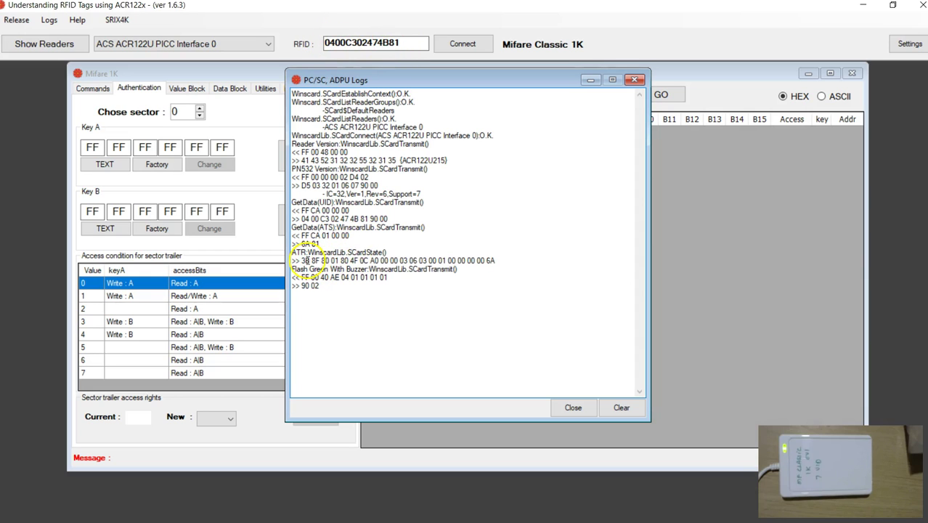
Step: Highlight the full ATR response in the log, and clear and close the log window
left_click(303, 261)
left_click_drag(303, 260, 473, 260)
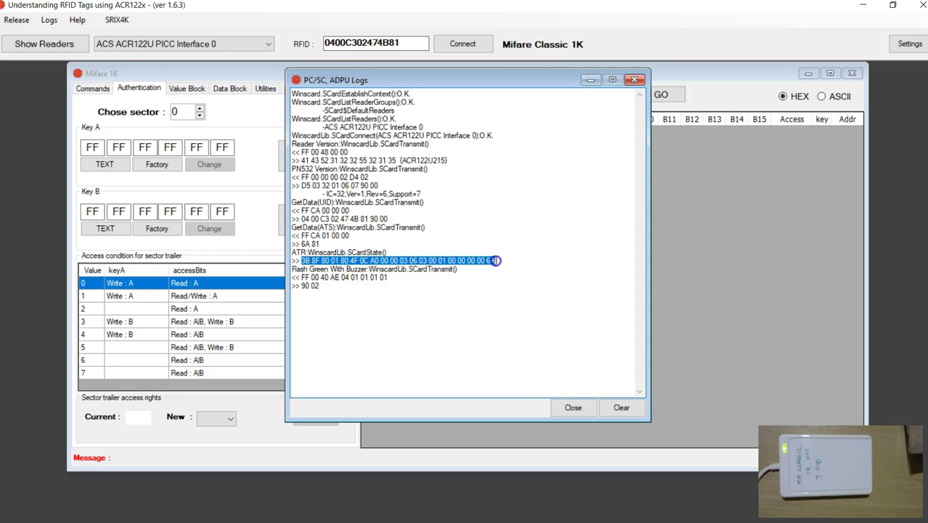
left_click_drag(495, 261, 495, 261)
left_click(360, 287)
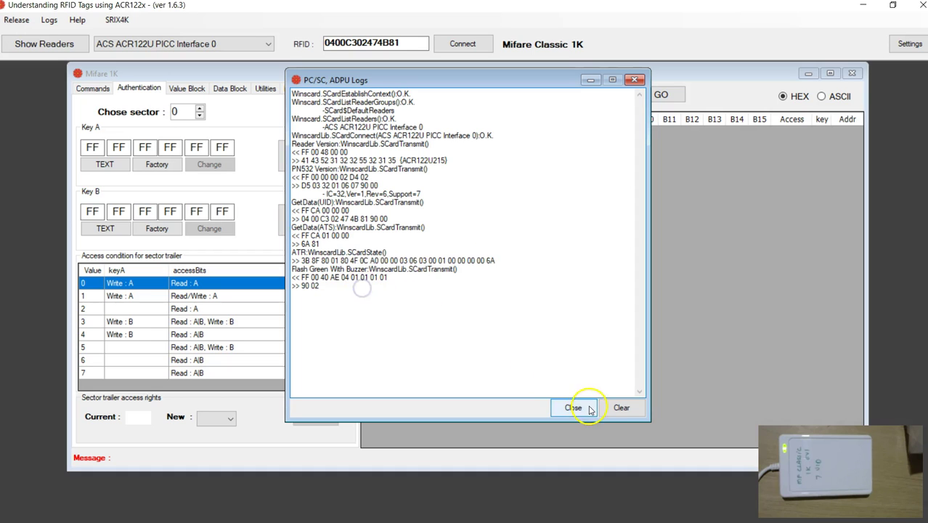
left_click(610, 409)
left_click(563, 407)
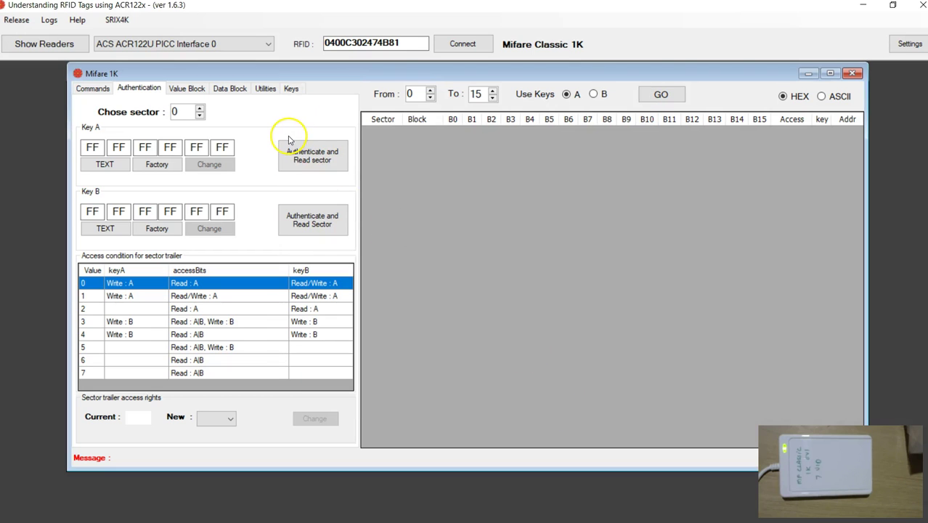
Step: Authenticate sector 0 of the Mifare 1K card with Key A and read its blocks
left_click(99, 88)
left_click(128, 89)
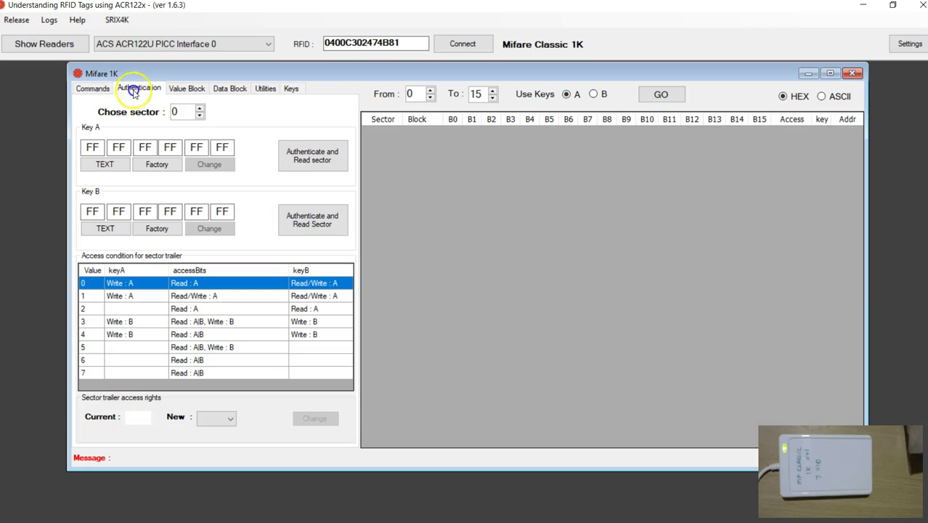
left_click(316, 166)
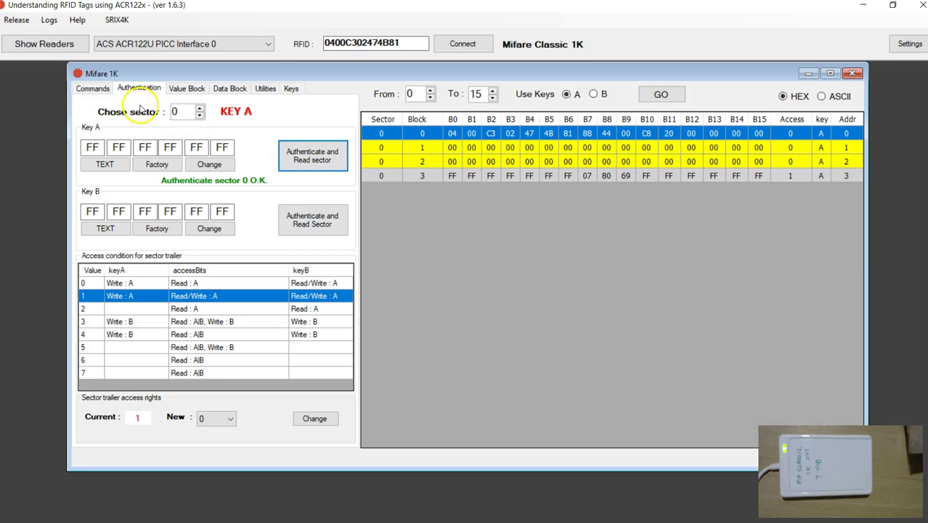
Step: Open the Mifare 1K command log and highlight the Key A authentication command sent for sector 0
left_click(93, 88)
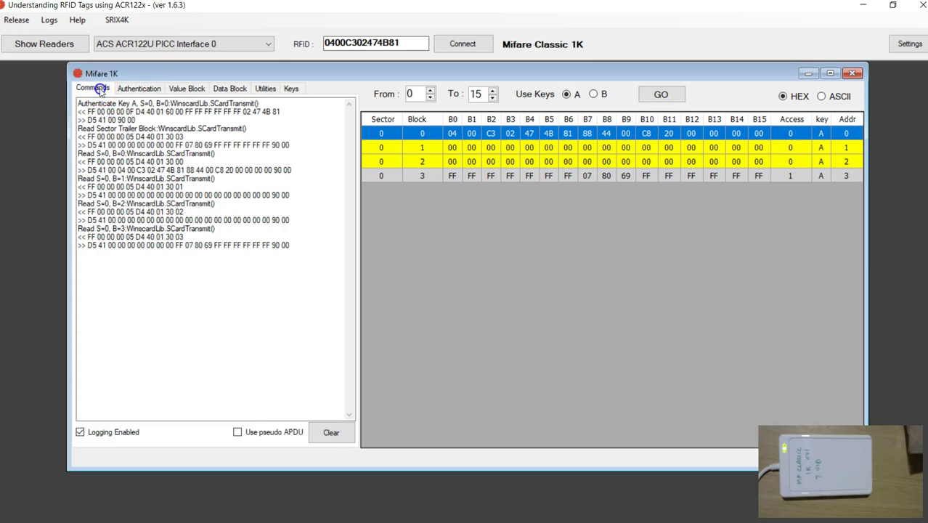
left_click(273, 261)
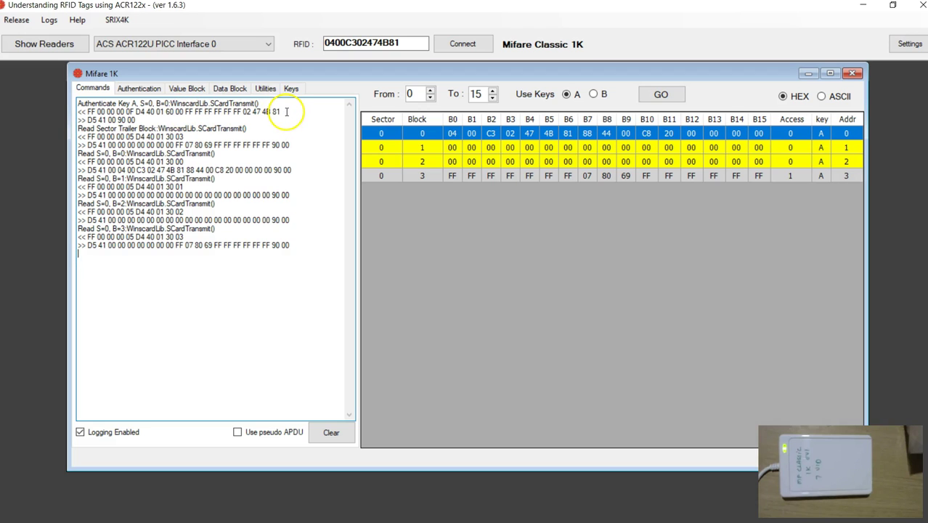
left_click_drag(282, 111, 97, 111)
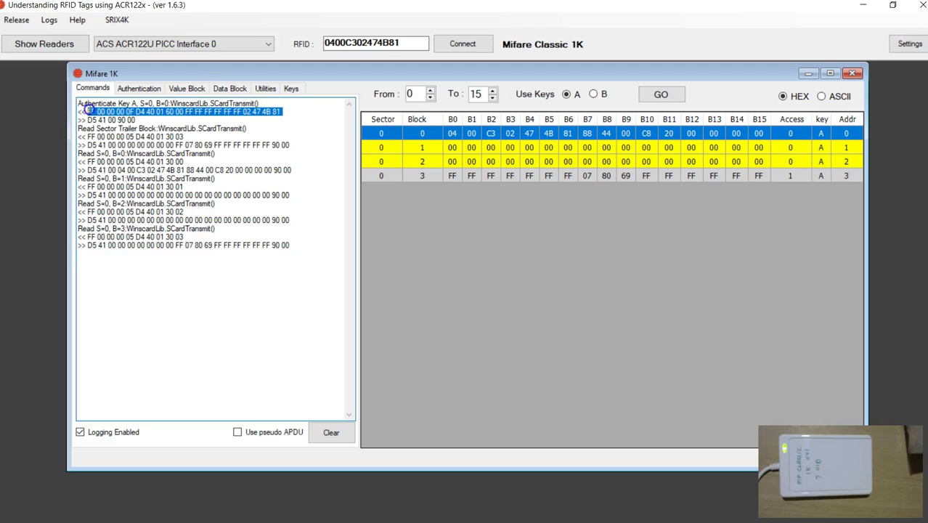
left_click(124, 120)
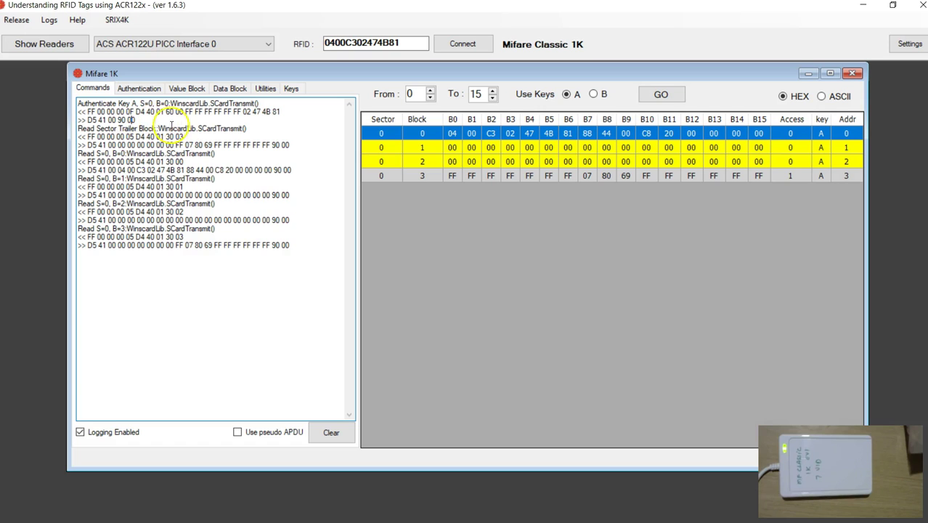
Step: Highlight the authentication command with its response, and the four UID bytes at the end of that command
left_click_drag(137, 119, 77, 111)
left_click(133, 118)
double_click(172, 113)
left_click_drag(241, 112, 275, 112)
left_click(236, 123)
left_click_drag(242, 112, 279, 111)
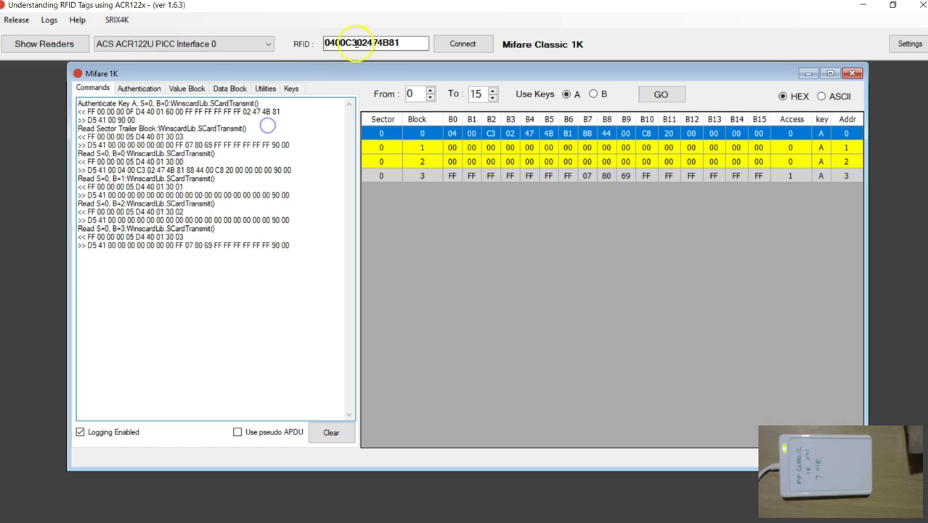
Step: Highlight the leading bytes, the last four bytes and the complete 7-byte UID in the RFID field
left_click(357, 42)
left_click_drag(357, 43, 300, 36)
left_click(399, 43)
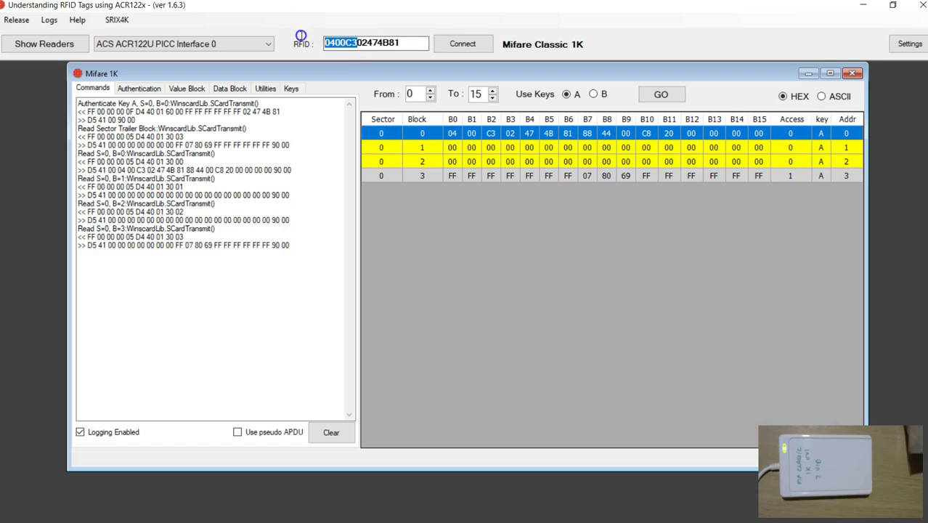
left_click(277, 120)
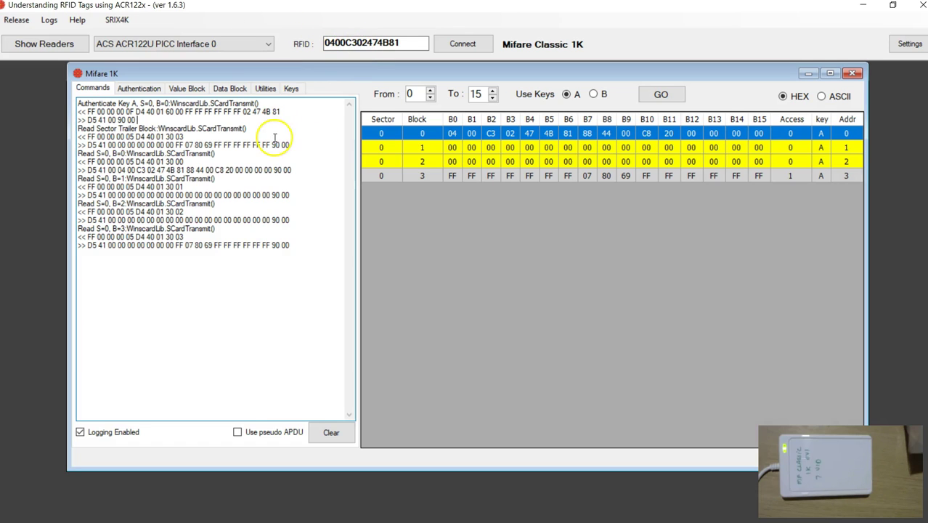
left_click(353, 42)
left_click_drag(354, 42, 407, 42)
left_click(360, 45)
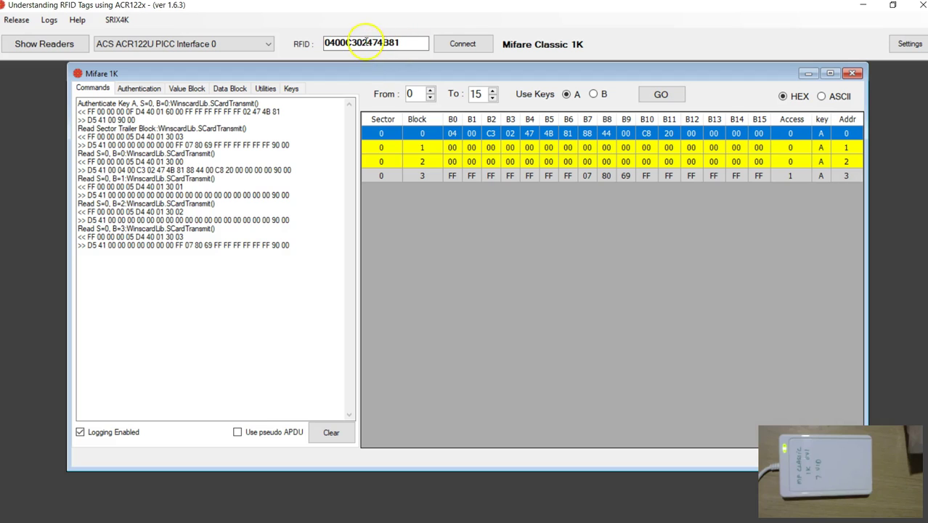
left_click_drag(366, 42, 324, 42)
left_click(356, 41)
left_click_drag(400, 43, 326, 34)
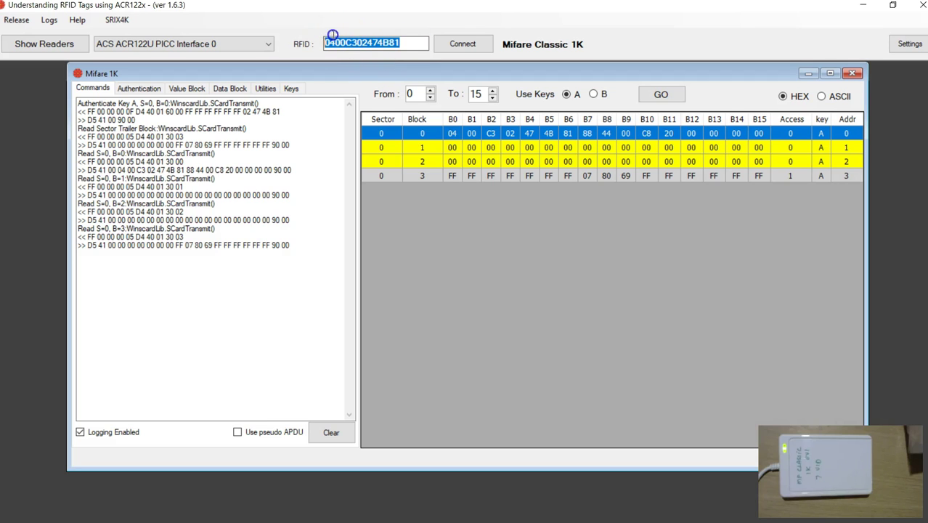
left_click(291, 155)
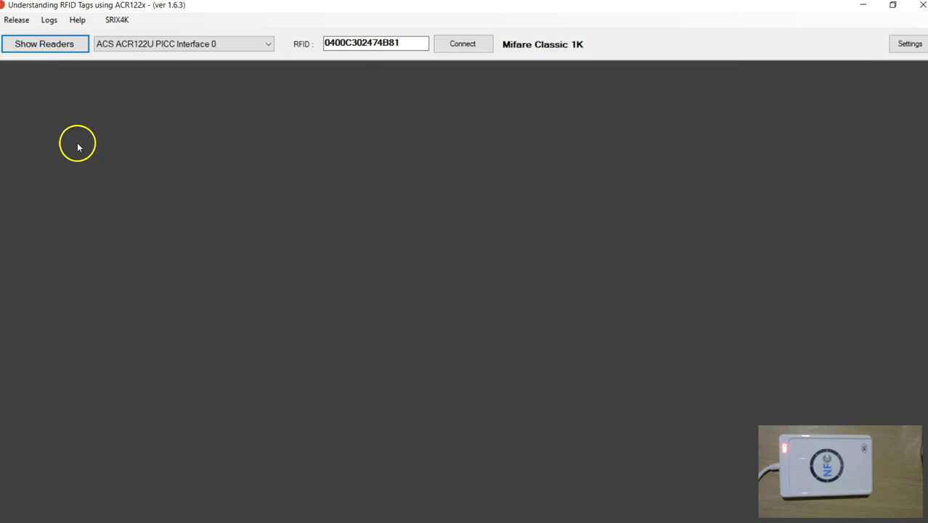
Step: Connect to the UID-changeable key fob on ACS ACR122U PICC Interface 0 and authenticate and read sector 0 with Key A
left_click(52, 43)
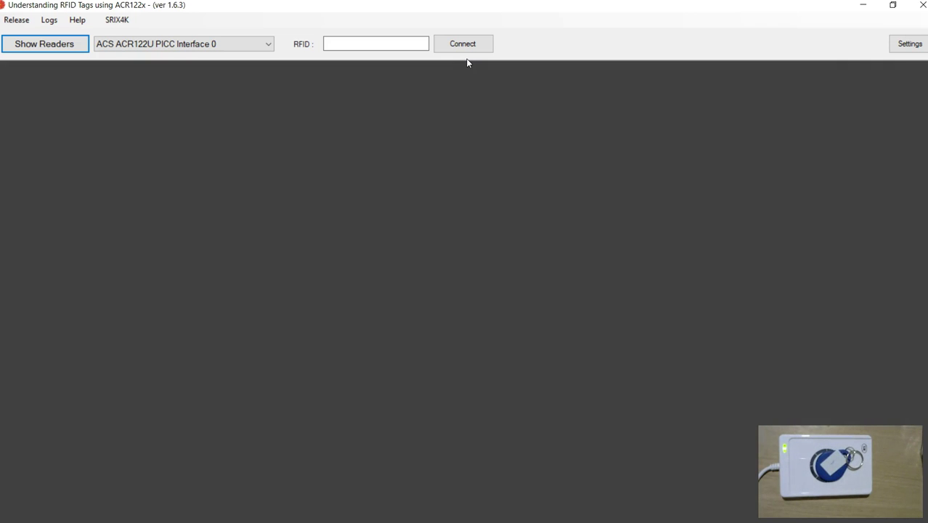
left_click(390, 250)
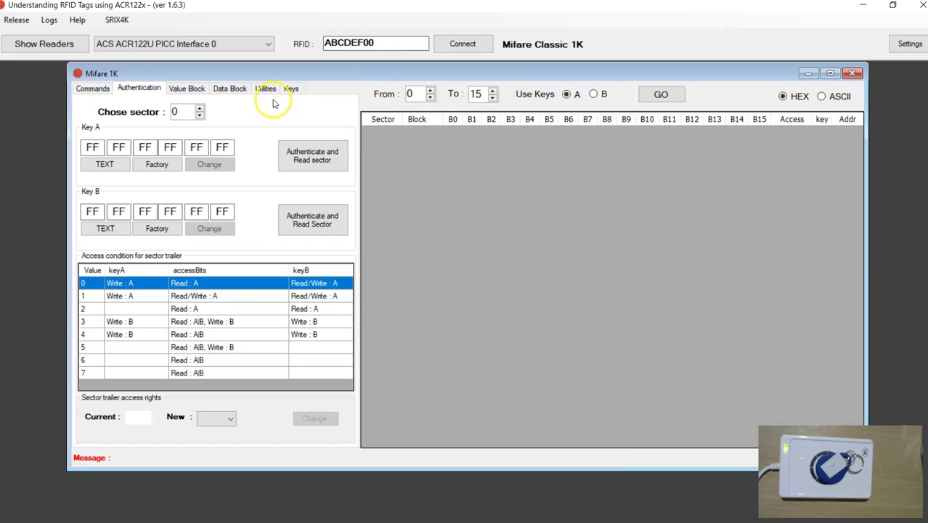
left_click(307, 162)
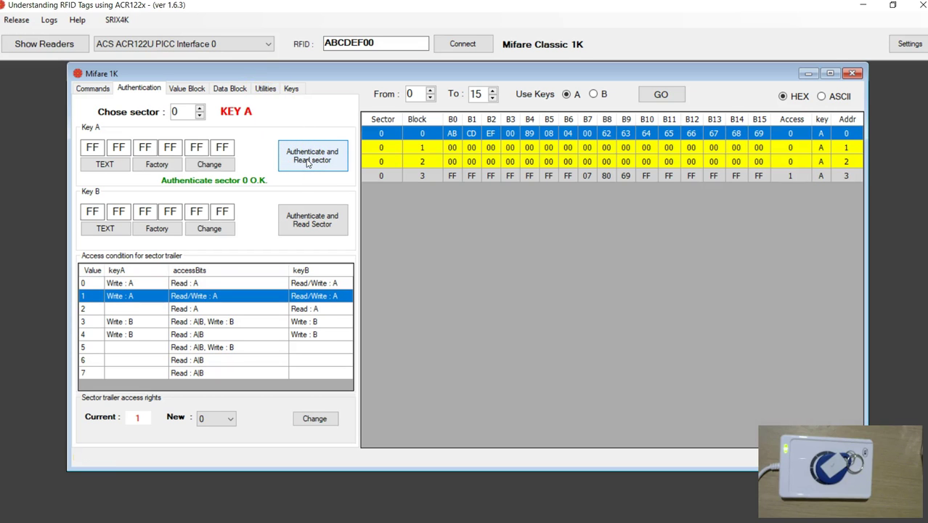
Step: Open the command log and highlight the key fob's four UID bytes in the authentication command
left_click(93, 88)
left_click_drag(243, 111, 291, 110)
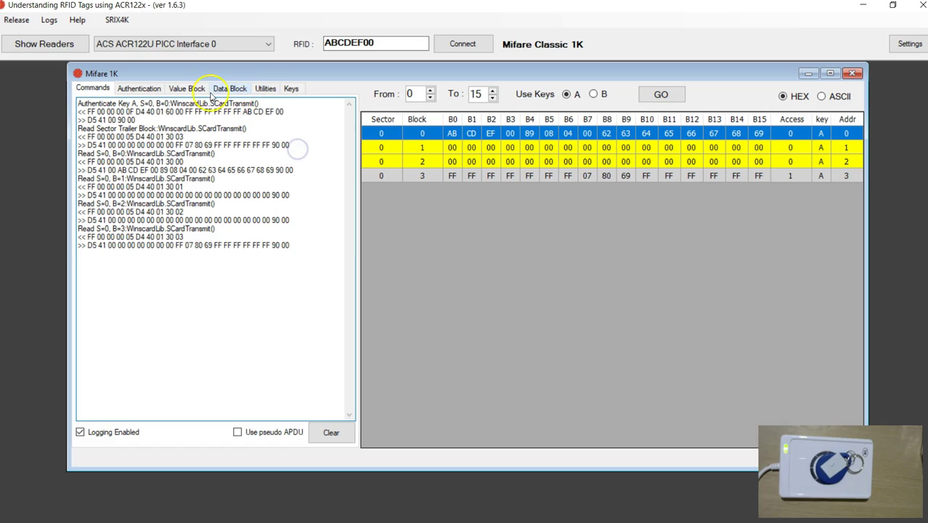
Step: Write the new UID D1 D2 D3 D4 to the UID-changeable card and reconnect to it
left_click(264, 87)
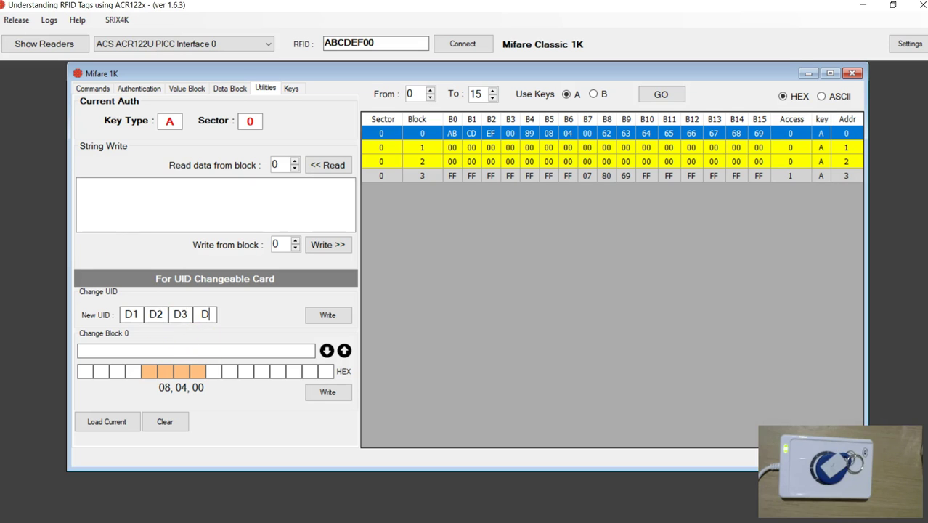
left_click(327, 315)
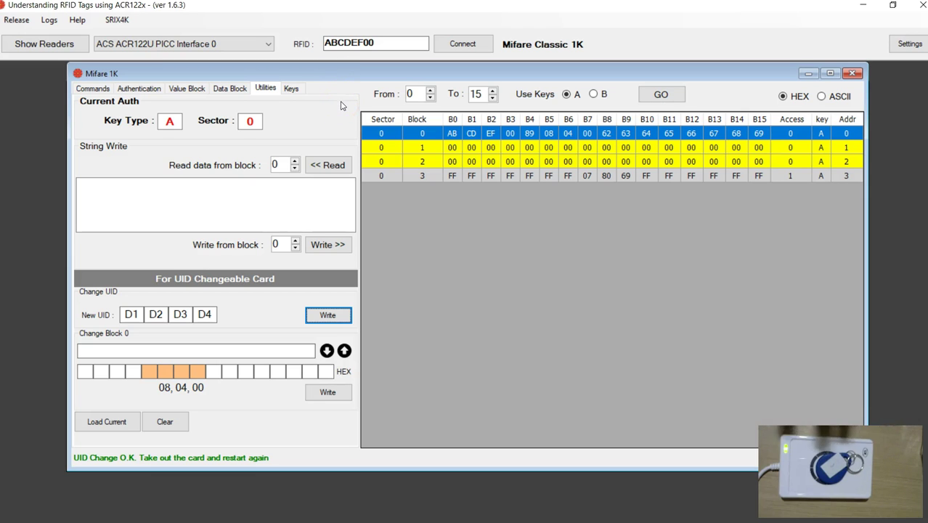
left_click(342, 108)
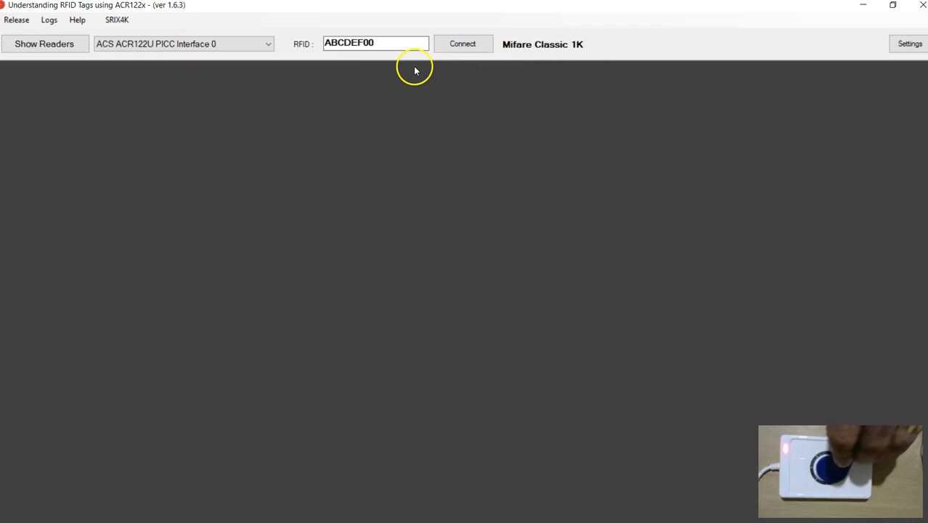
left_click(451, 44)
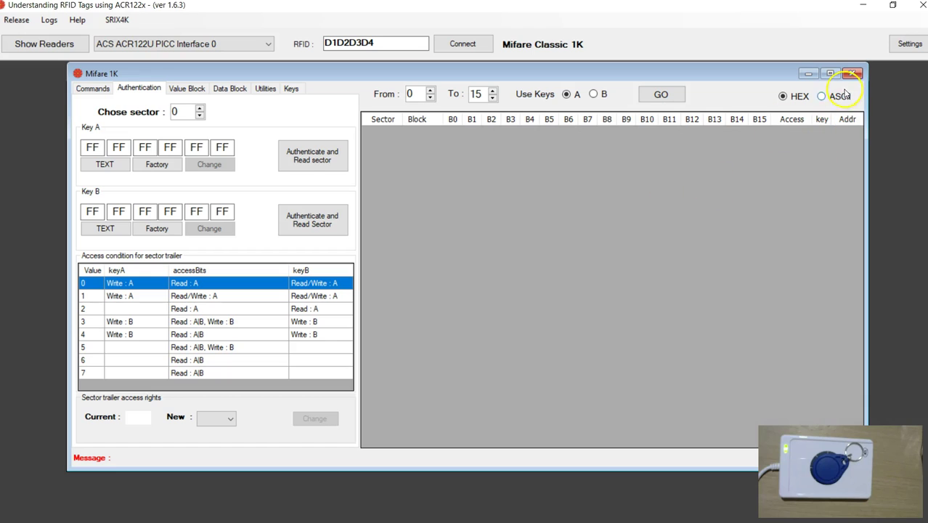
left_click(545, 233)
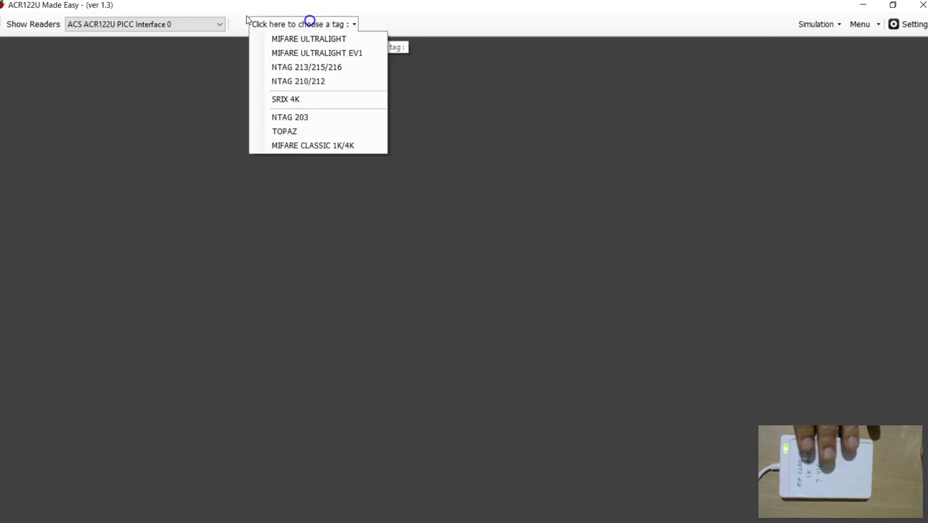
Step: In ACR122U Made Easy, open the MIFARE CLASSIC 1K/4K tag form and activate the 7-byte UID card
left_click(313, 146)
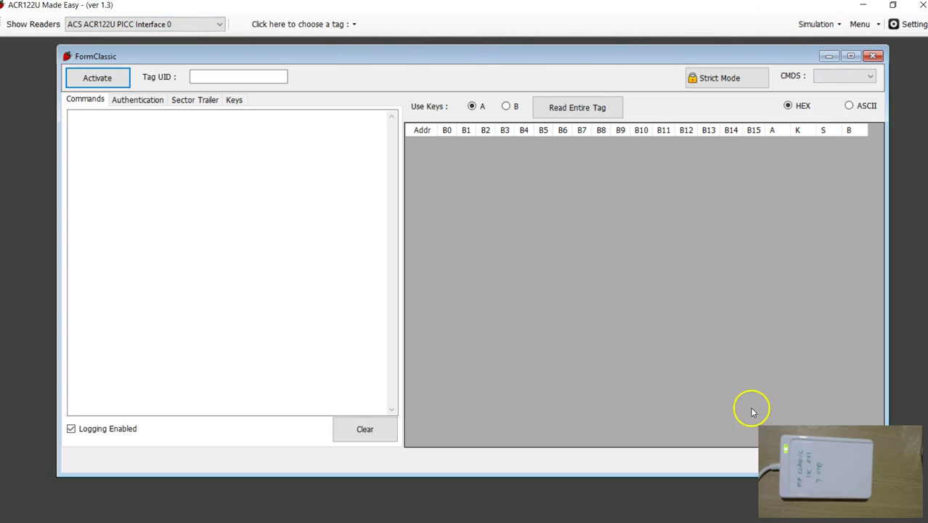
left_click(228, 231)
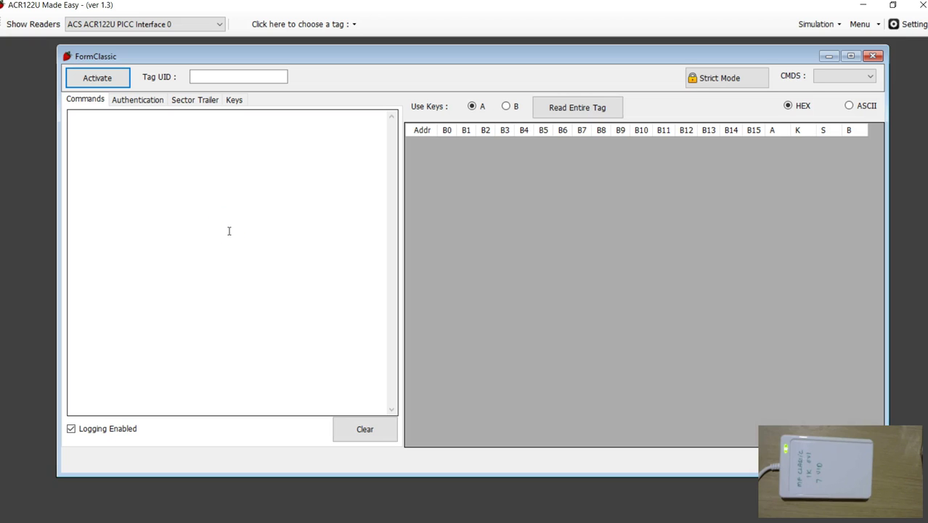
left_click(102, 78)
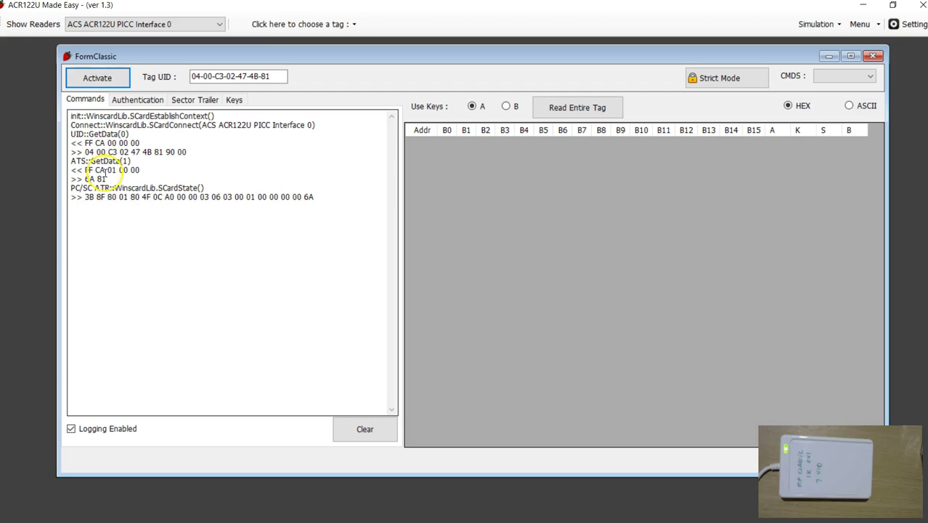
Step: Highlight the UID bytes in the GetData(0) response and the PC/SC ATR bytes in the log
left_click(87, 151)
left_click_drag(87, 151, 169, 153)
left_click(155, 209)
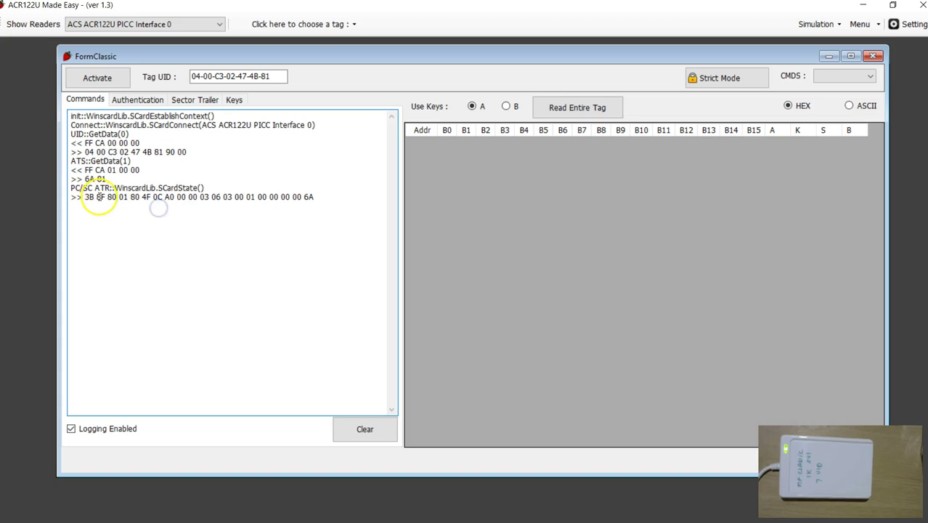
left_click_drag(87, 196, 277, 203)
left_click(318, 199)
Step: Authenticate sector 0 of the card with Key A
left_click(118, 81)
left_click(142, 99)
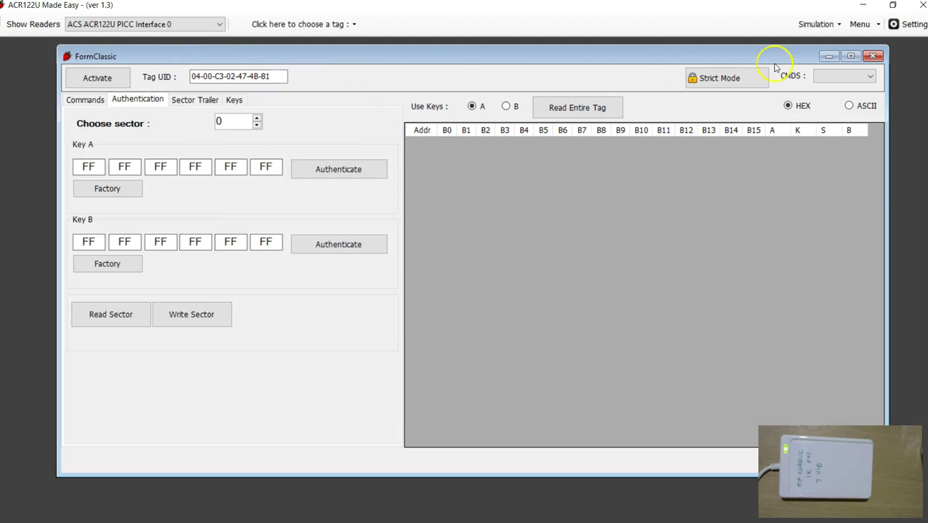
left_click(323, 174)
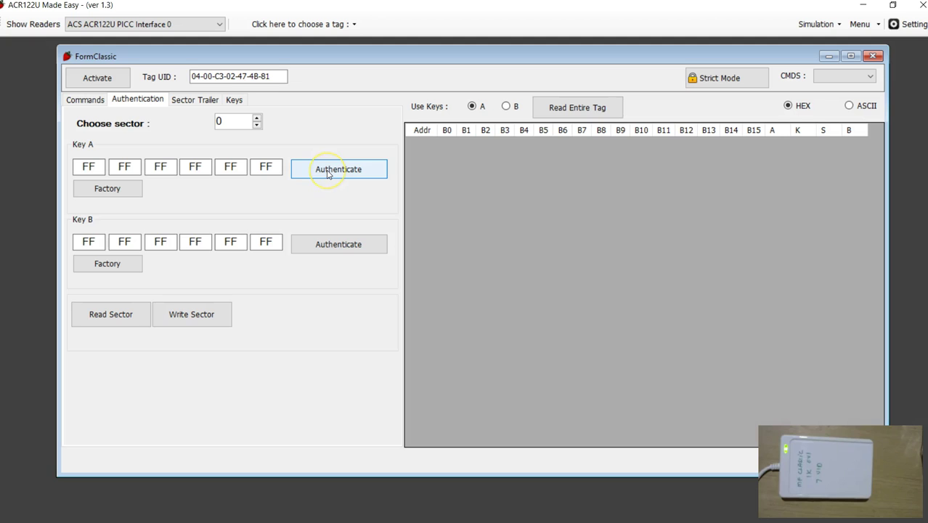
left_click(327, 174)
left_click(251, 215)
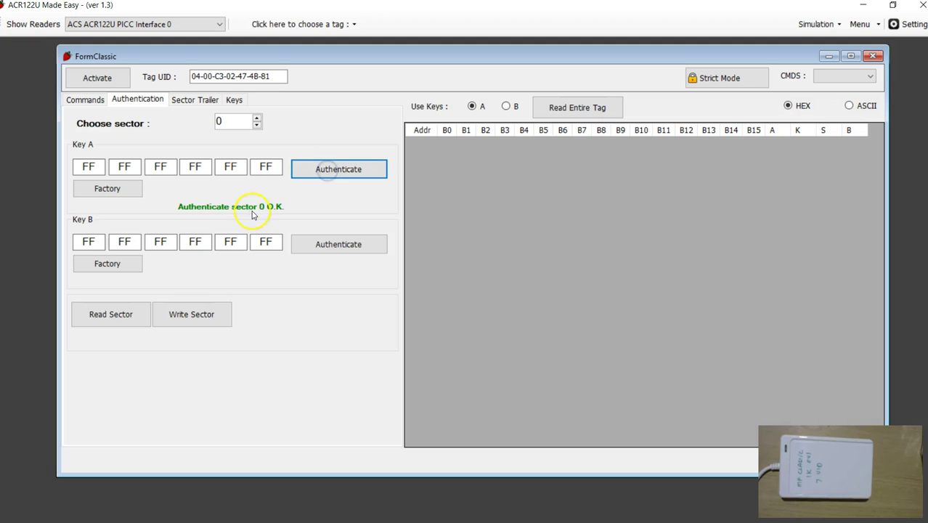
Step: Open the command log and examine the Load Keys and Auth Block:0 commands with their responses
left_click(86, 99)
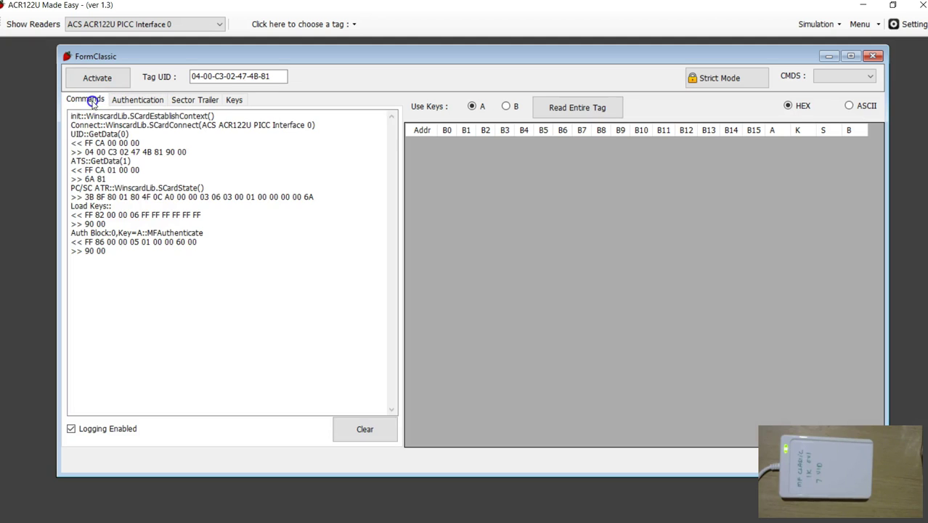
left_click_drag(116, 253, 64, 205)
left_click(128, 271)
left_click(112, 223)
left_click_drag(111, 223, 70, 207)
left_click(145, 175)
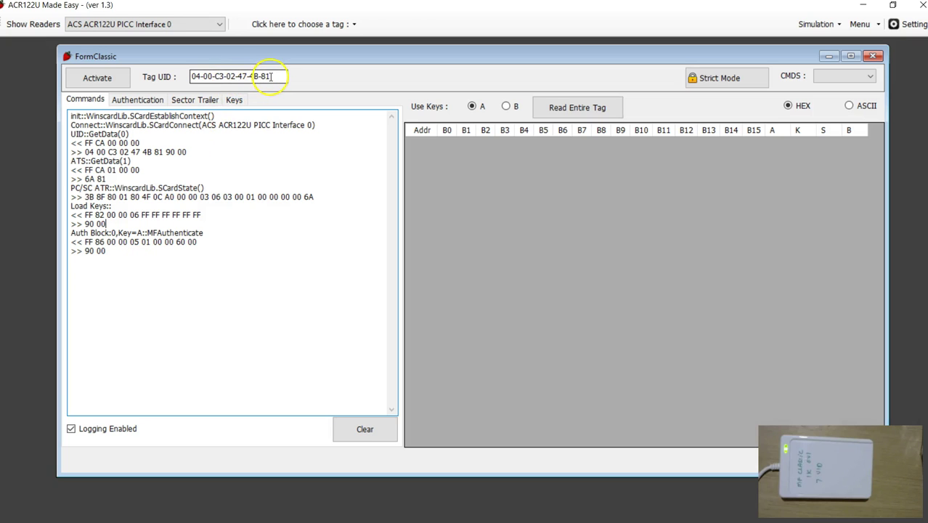
left_click(204, 227)
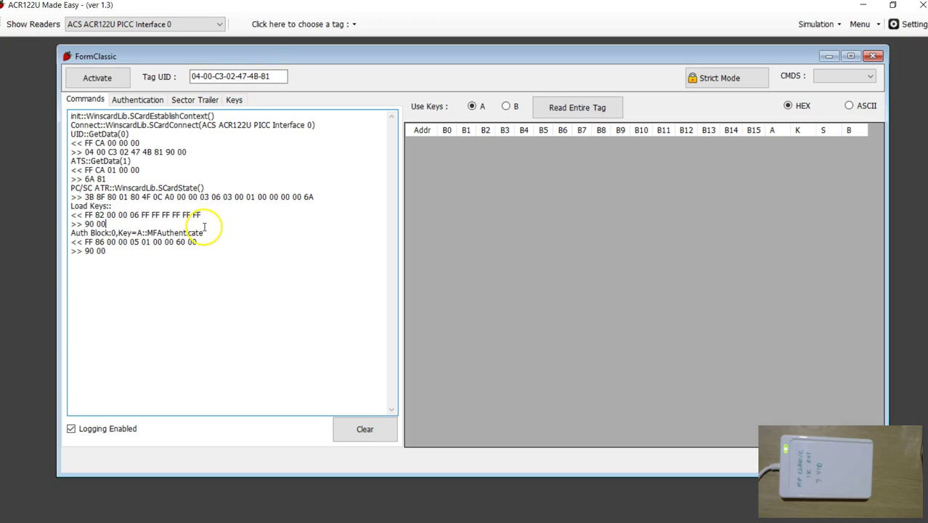
left_click(207, 269)
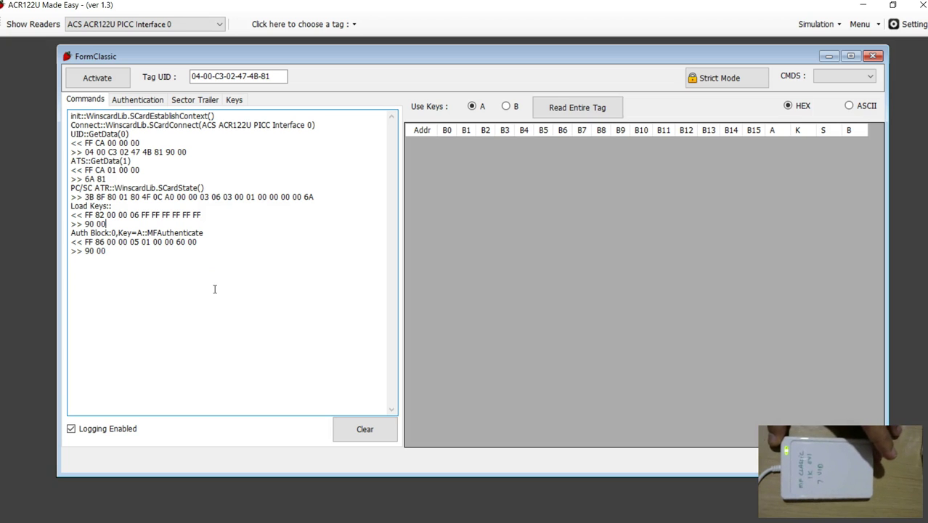
left_click(175, 269)
Step: Highlight the Load Keys command and response, and the MFAuthenticate exchange for block 0 using Key A
left_click_drag(98, 223, 135, 215)
left_click(118, 243)
left_click(157, 224)
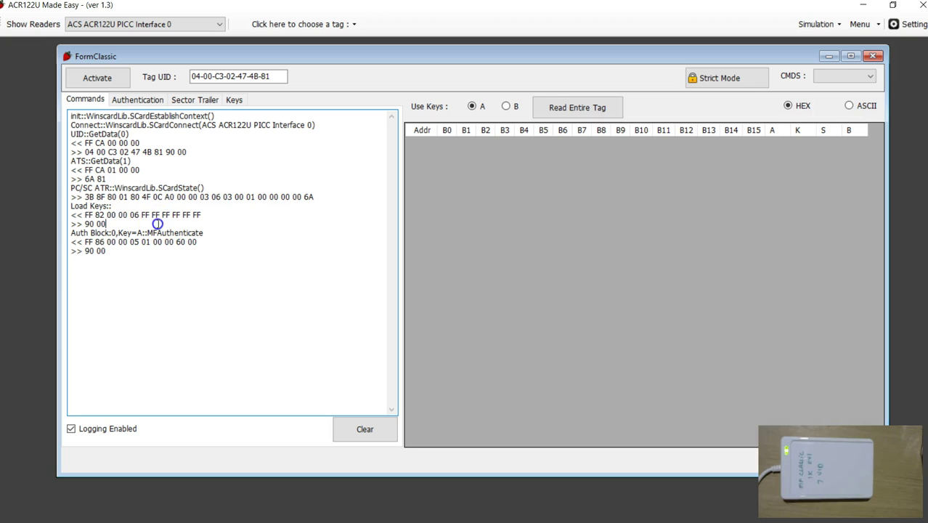
left_click(101, 225)
left_click_drag(107, 224, 73, 212)
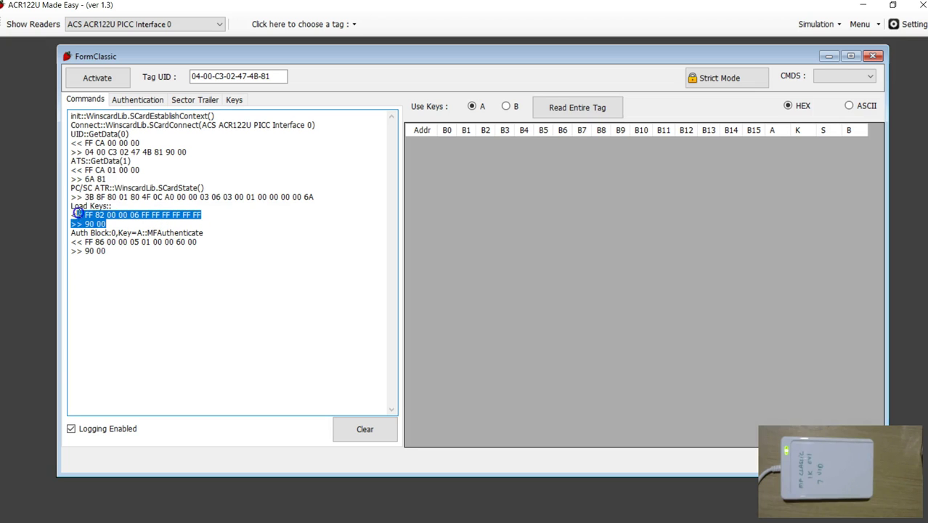
left_click(95, 242)
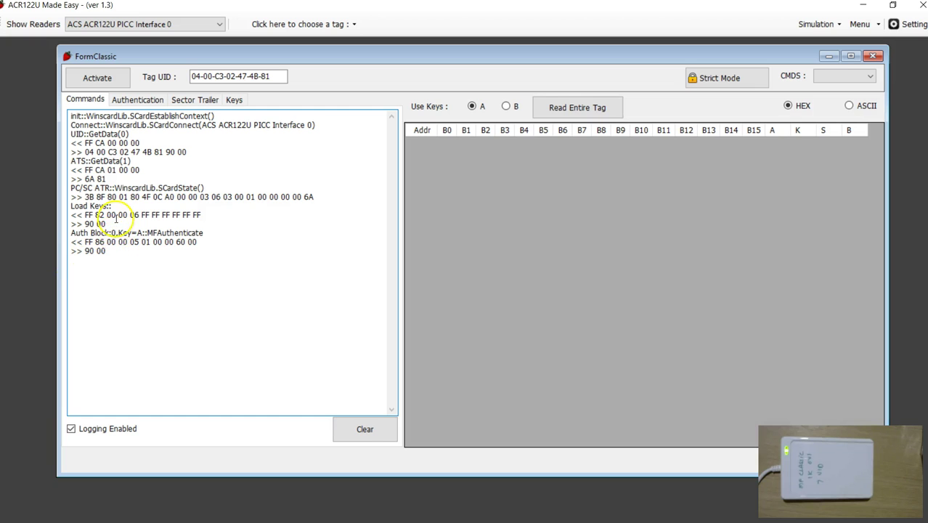
left_click_drag(71, 232, 116, 252)
left_click(123, 260)
Step: Return to the authentication settings and read sector 0 of the authenticated card
left_click(148, 101)
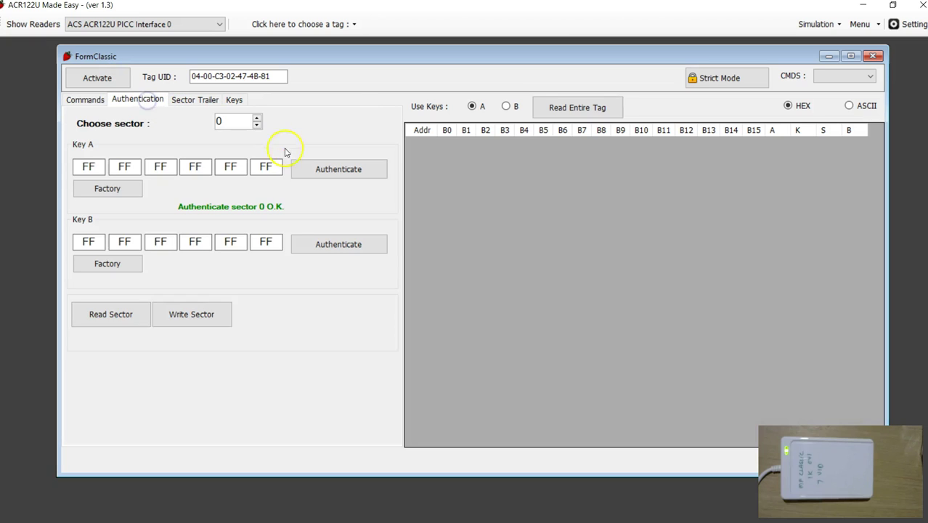
left_click(112, 317)
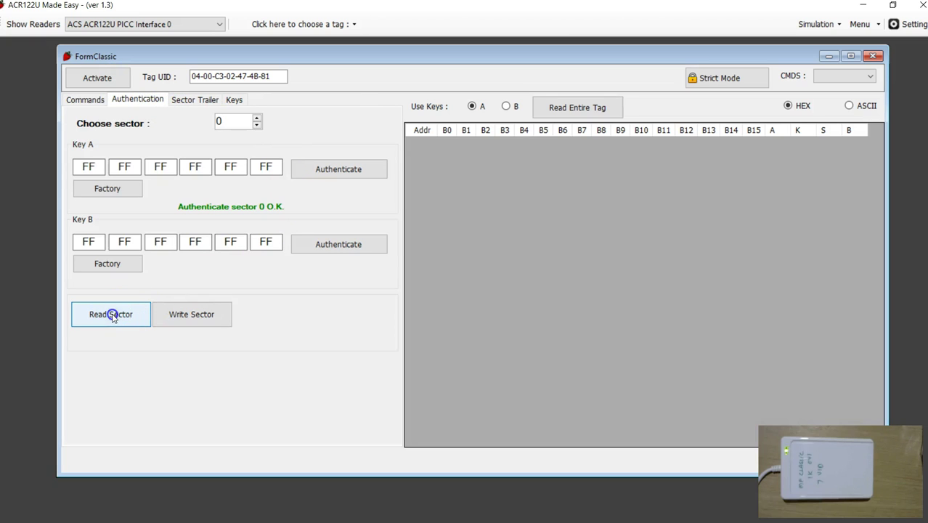
Step: Open the command log and highlight the Read Binary exchanges for sector 0, starting with the 16-byte read of block 0
left_click(85, 100)
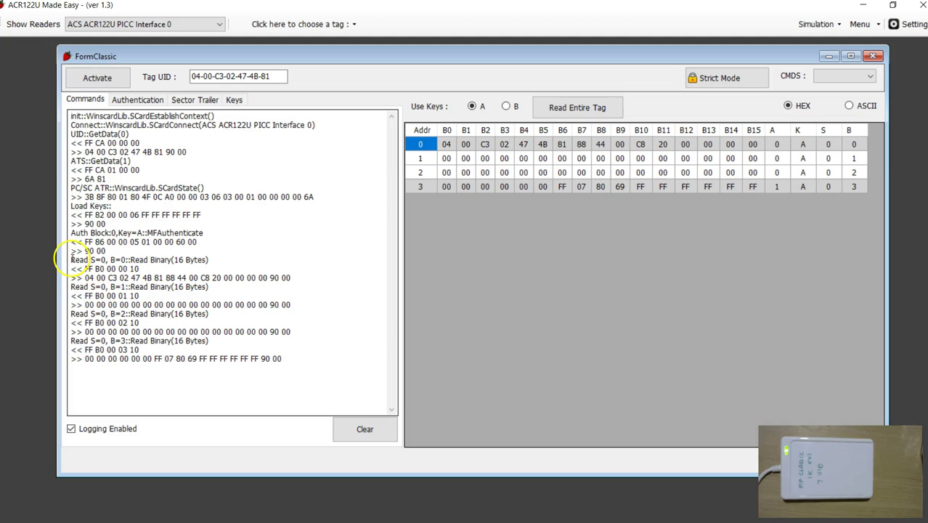
left_click_drag(72, 260, 200, 265)
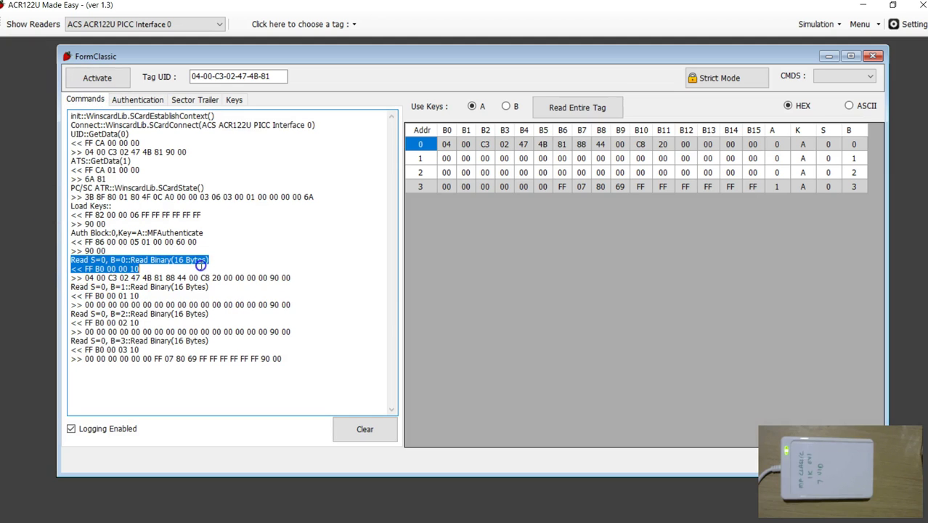
left_click(143, 270)
left_click(131, 259)
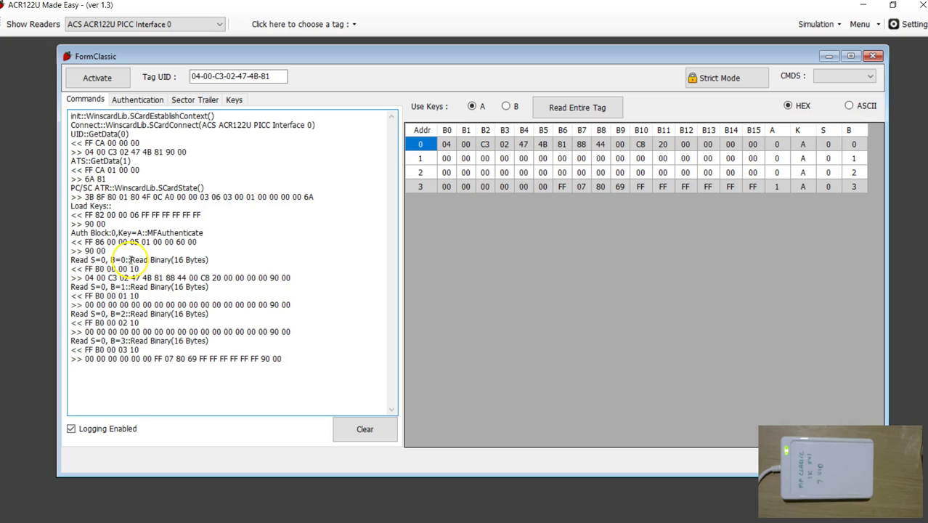
left_click_drag(130, 259, 160, 263)
left_click(138, 265)
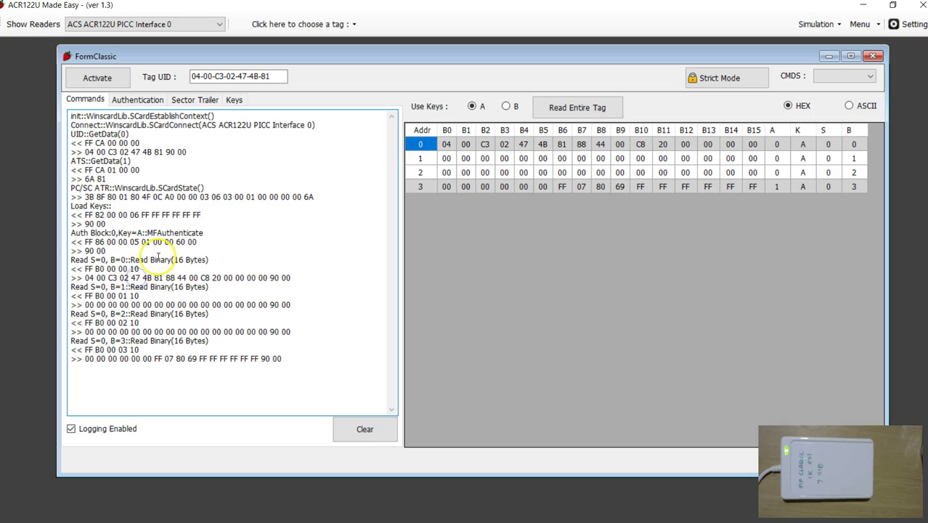
left_click_drag(297, 354, 65, 110)
left_click(174, 359)
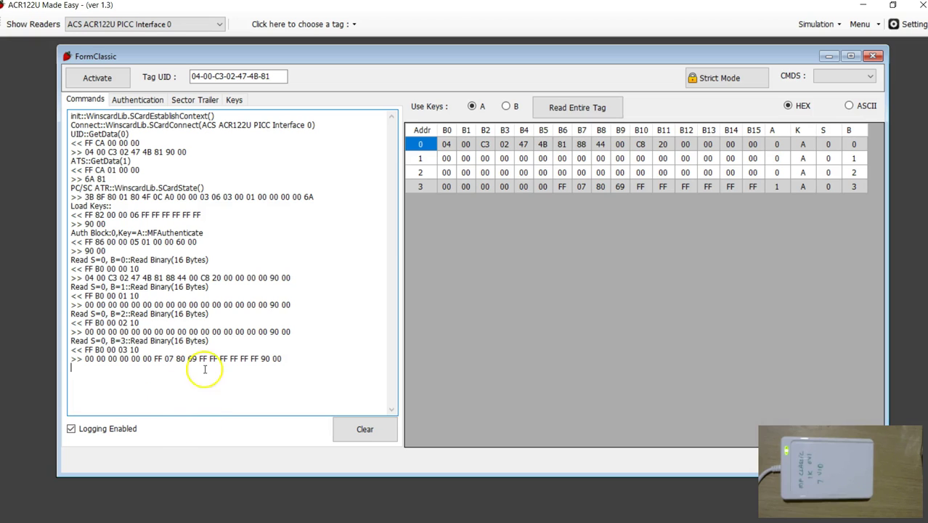
Step: Return to the authentication settings and fill bytes B0 to B8 of block 1 with the hex values A1 to A9
left_click(150, 101)
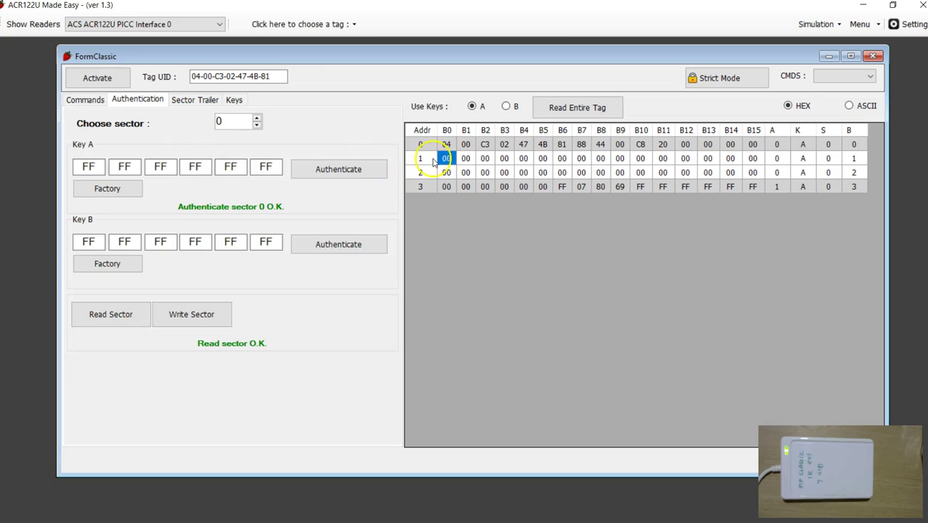
left_click(426, 159)
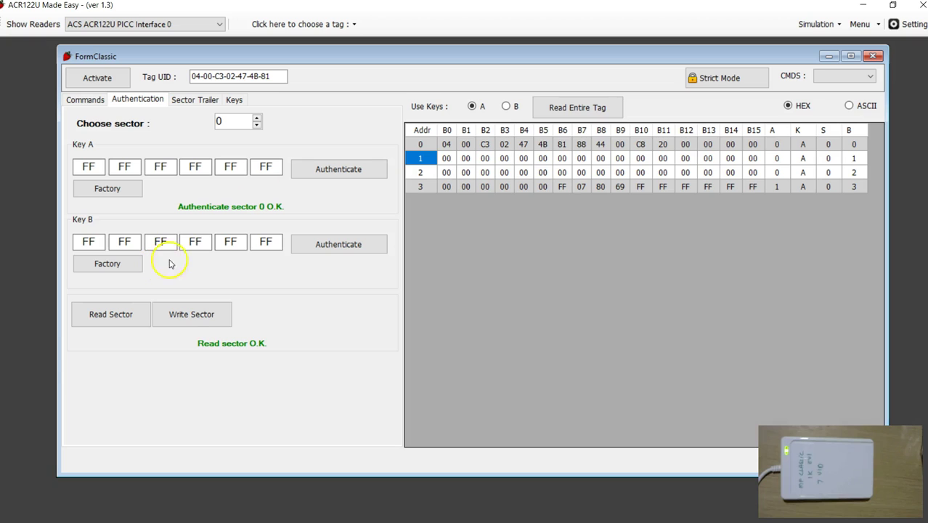
left_click(444, 159)
type("a1a2a3 A4")
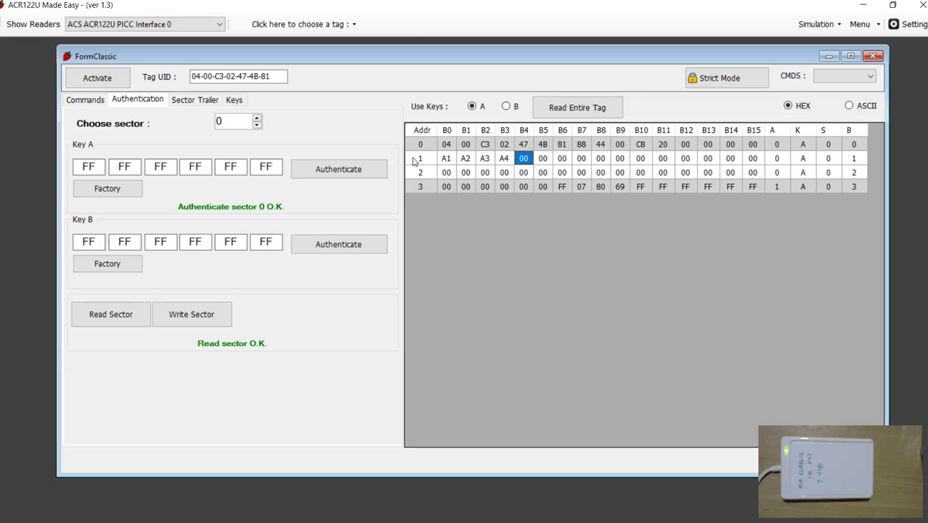
type("a5a6a")
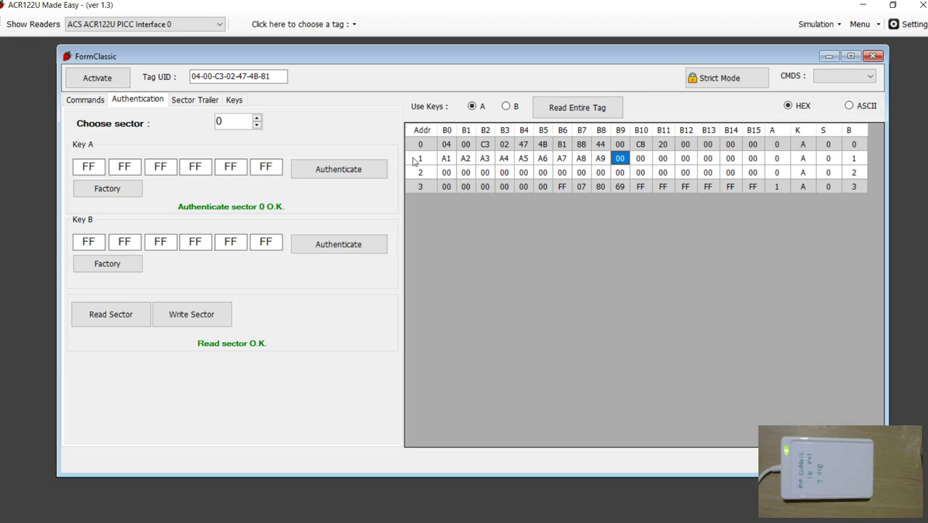
Step: Fill bytes B0 to B5 of block 2 with the hex values B1 to B6 and write sector 0 to the card
left_click(447, 173)
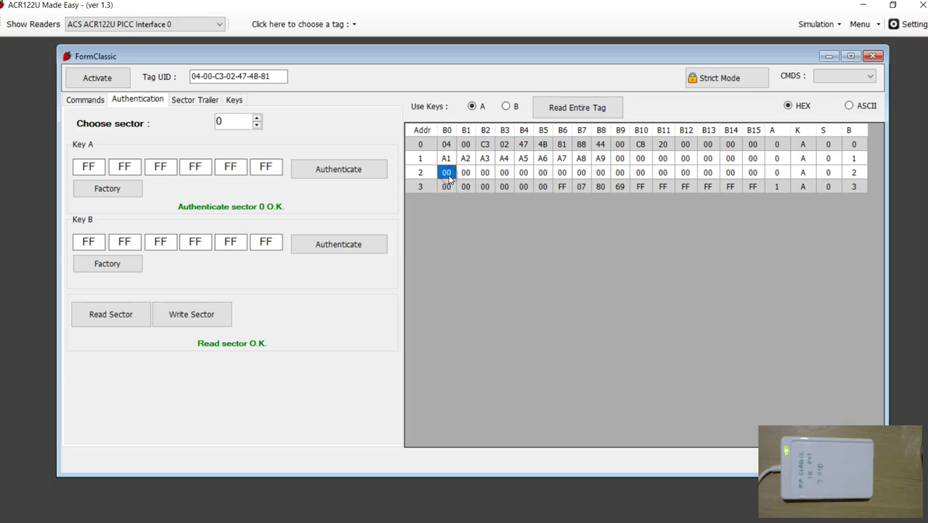
type("b")
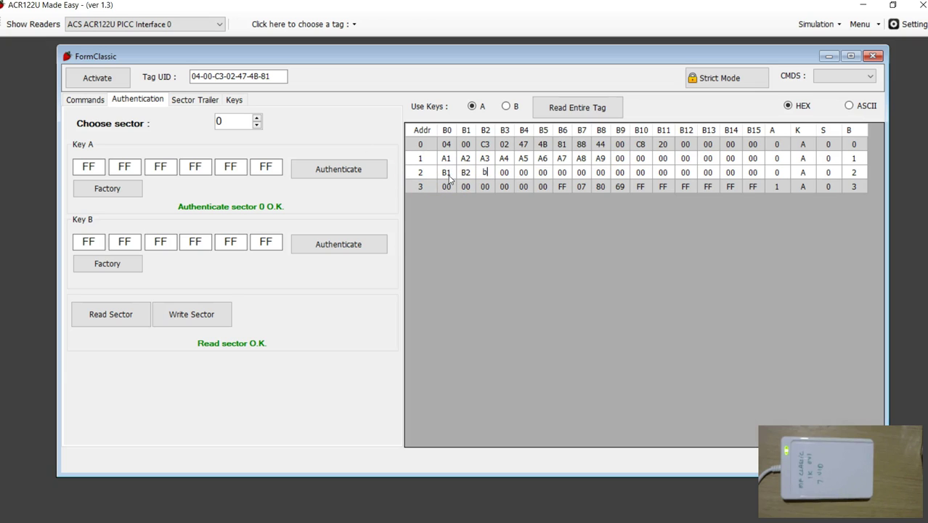
type("1b2b3")
type("b4b5b")
type("6")
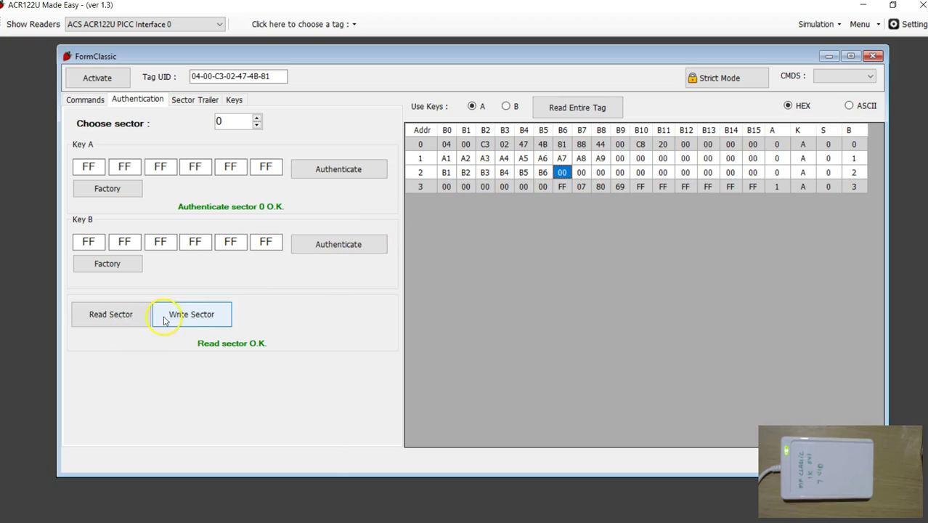
left_click(192, 319)
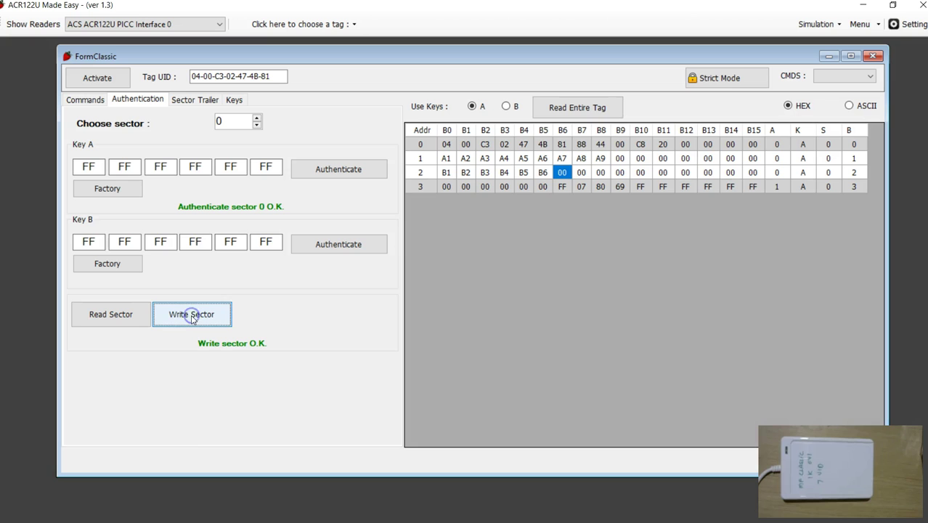
Step: Open the command log and examine the Update Binary write commands for sector 0 with their responses
left_click(85, 100)
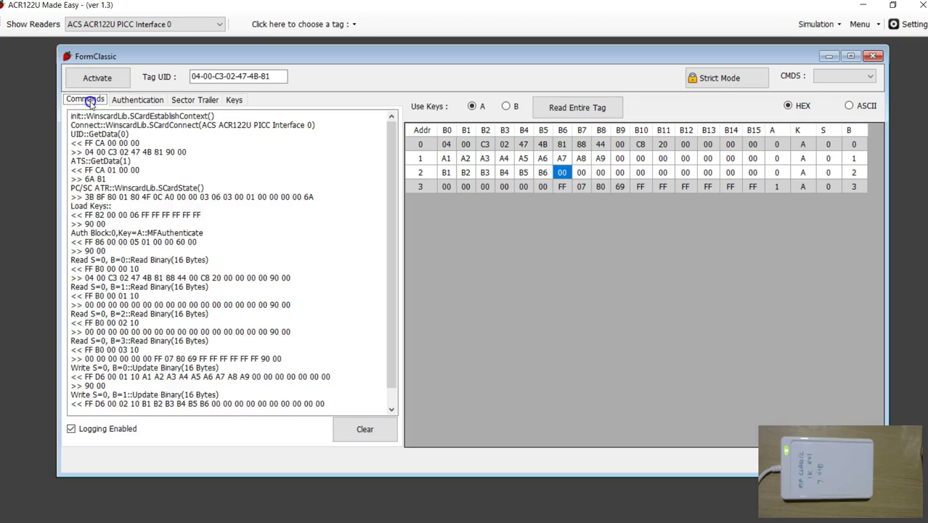
left_click_drag(109, 396, 73, 323)
left_click(76, 285)
left_click(108, 358)
left_click_drag(132, 350, 172, 351)
left_click(169, 364)
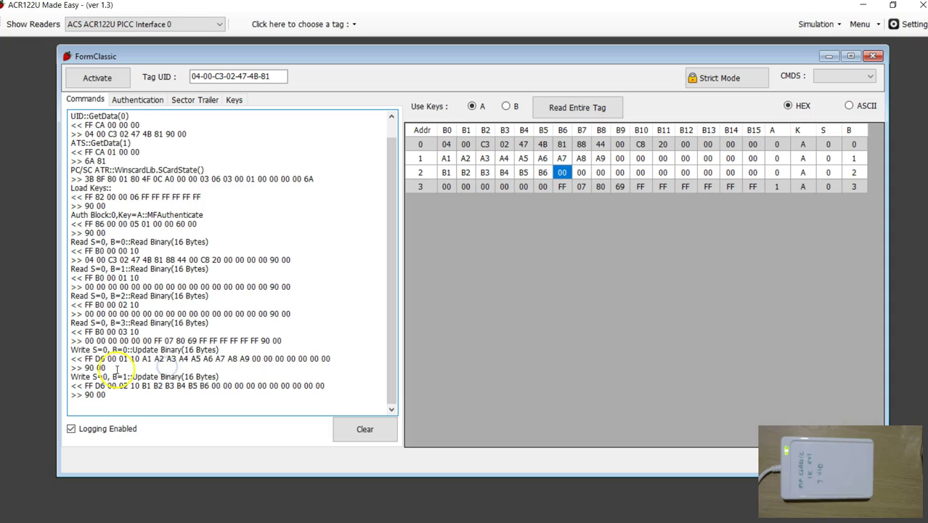
left_click_drag(116, 368, 68, 350)
left_click(88, 357)
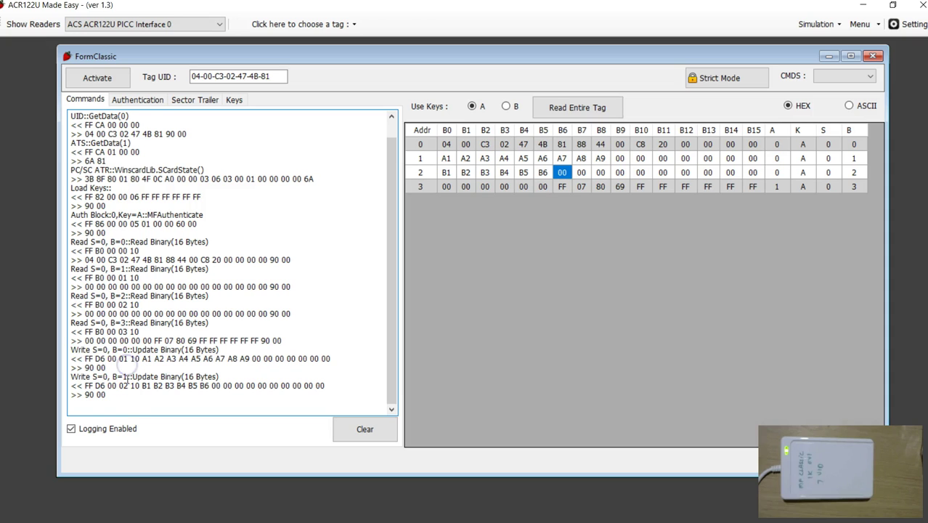
Step: Close the tag form, reopen it for MIFARE CLASSIC 1K/4K and activate the card
left_click(872, 58)
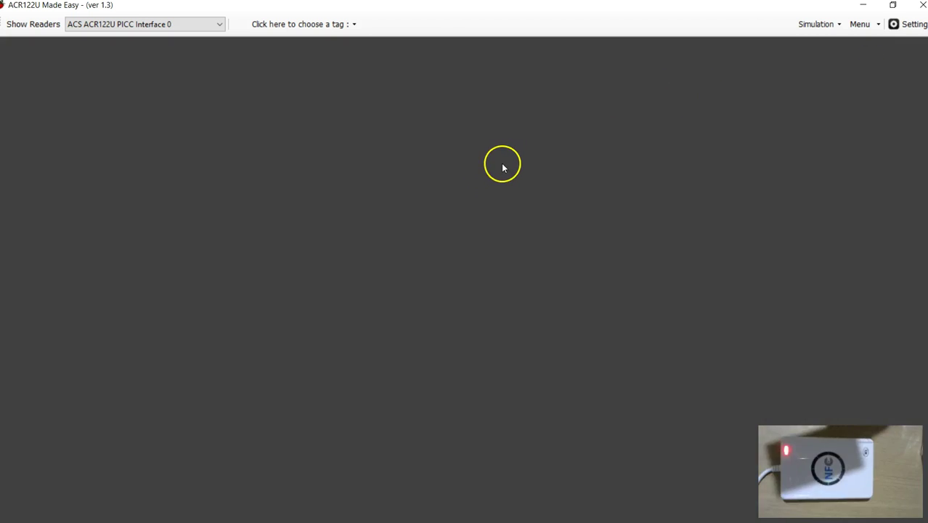
left_click(354, 23)
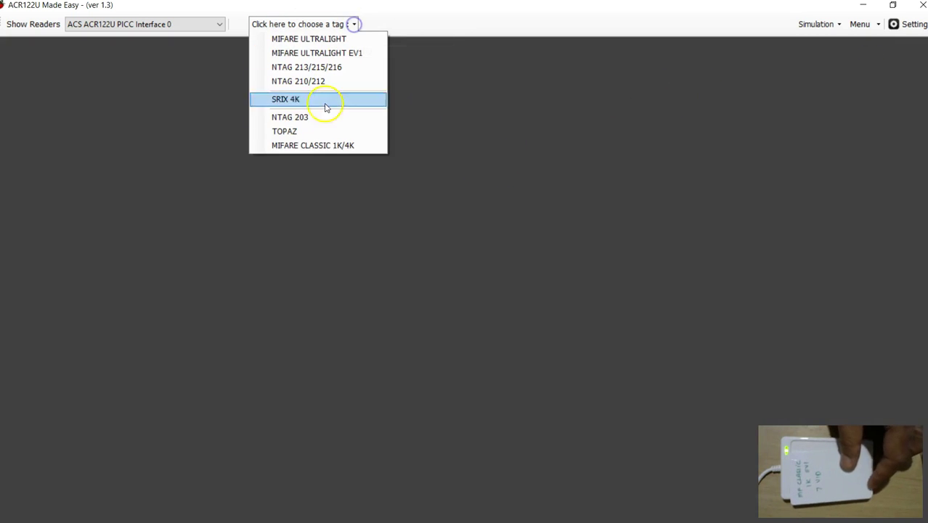
left_click(319, 145)
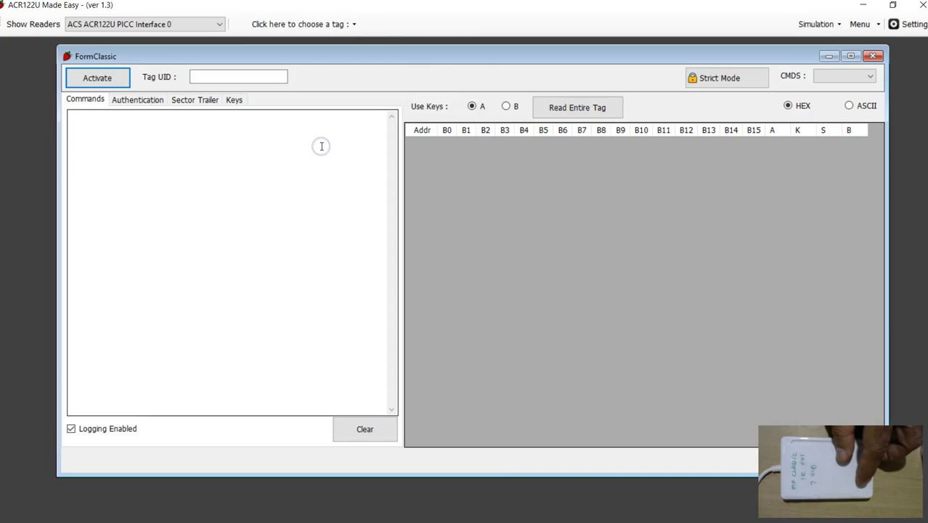
left_click(96, 75)
Step: Authenticate sector 0 with Key A and read the sector back from the card
left_click(138, 98)
left_click(312, 169)
left_click(113, 313)
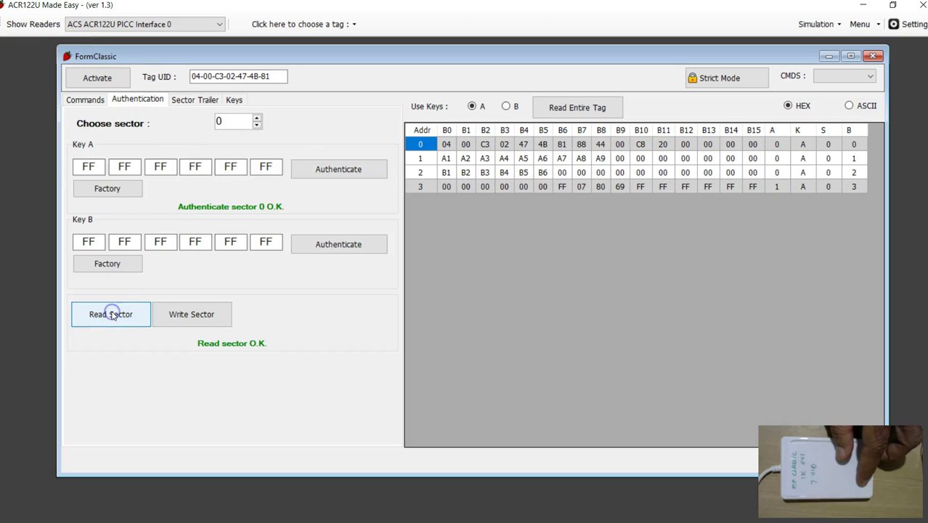
Step: Check the written bytes in blocks 1 and 2 of the sector 0 data
left_click(450, 159)
left_click(485, 172)
left_click(485, 159)
left_click(503, 172)
left_click(465, 172)
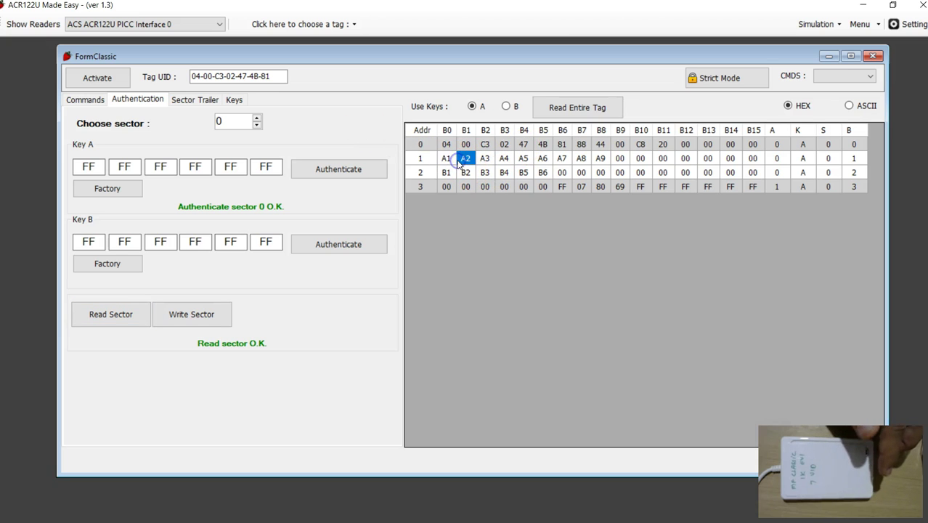